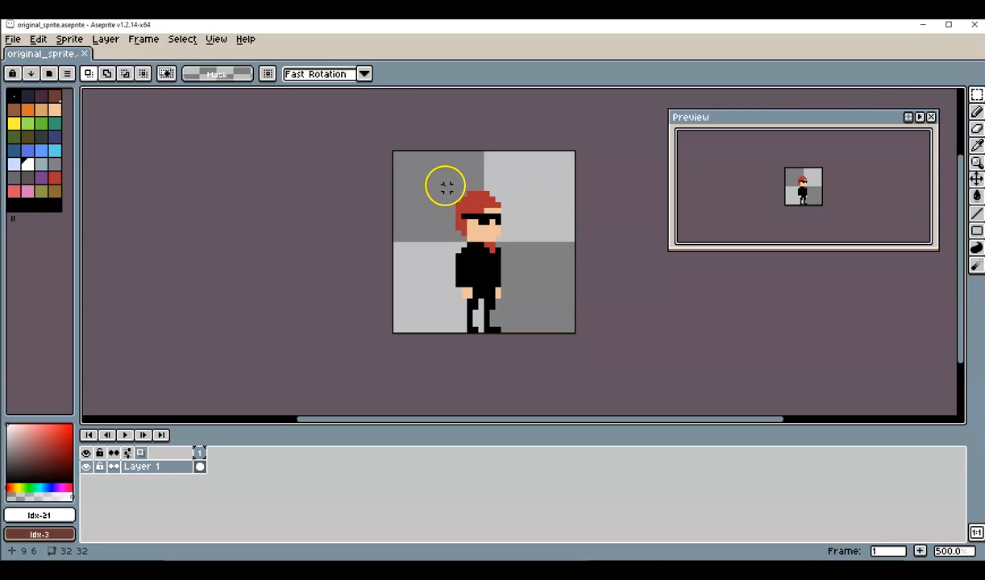
Move the character's body above the feet down 1 pixel and clear the selection.
left_click_drag(445, 186, 514, 311)
left_click_drag(481, 205, 490, 212)
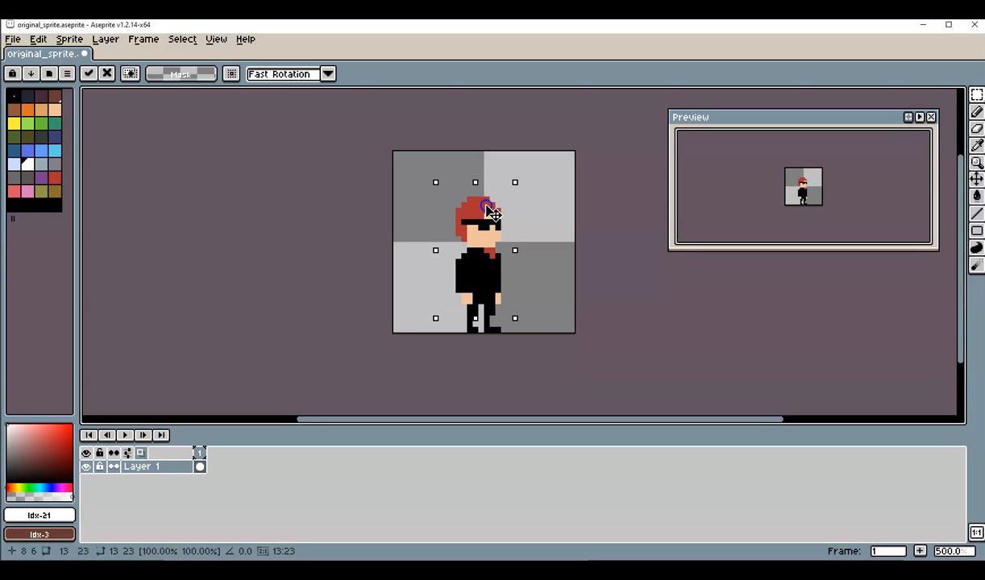
left_click_drag(488, 211, 489, 211)
left_click(977, 115)
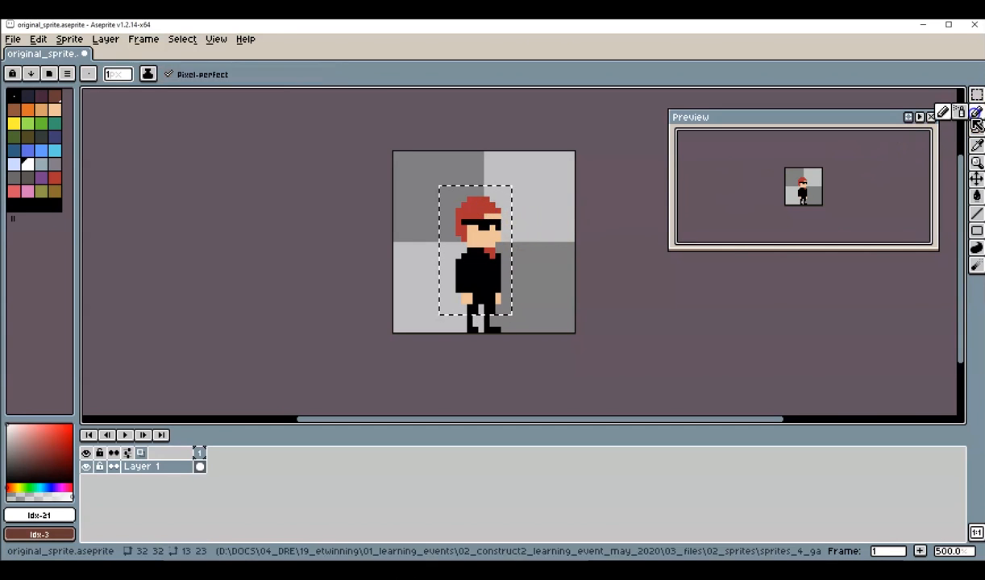
left_click(181, 40)
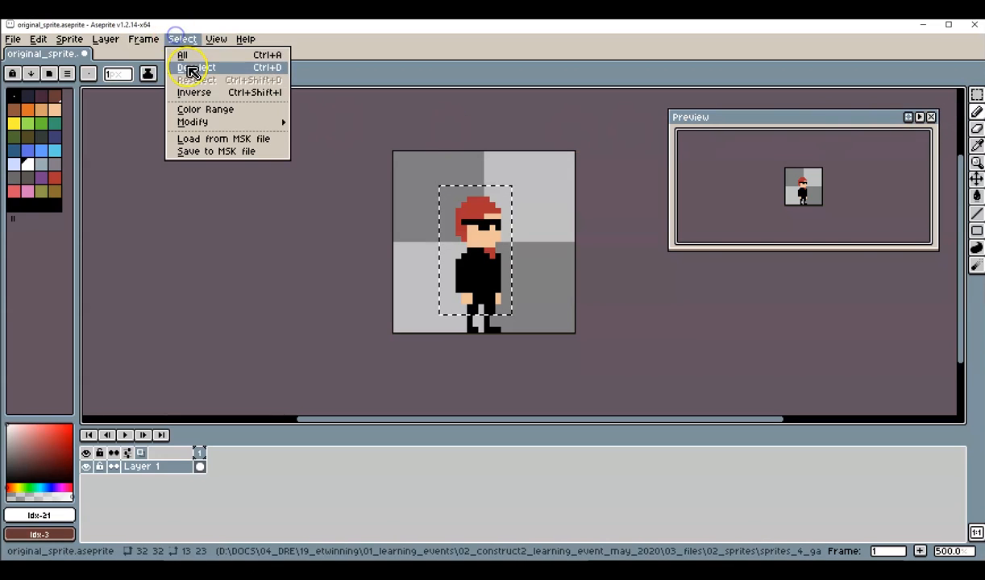
left_click(184, 69)
Erase the bottom row of both feet and redraw each foot as one black pixel just behind its leg.
left_click(977, 131)
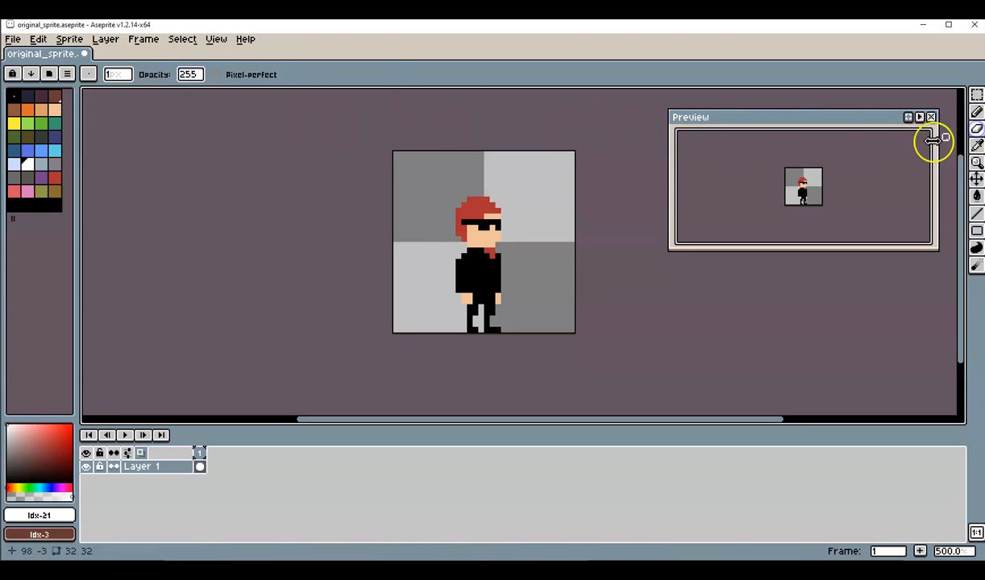
left_click(475, 328)
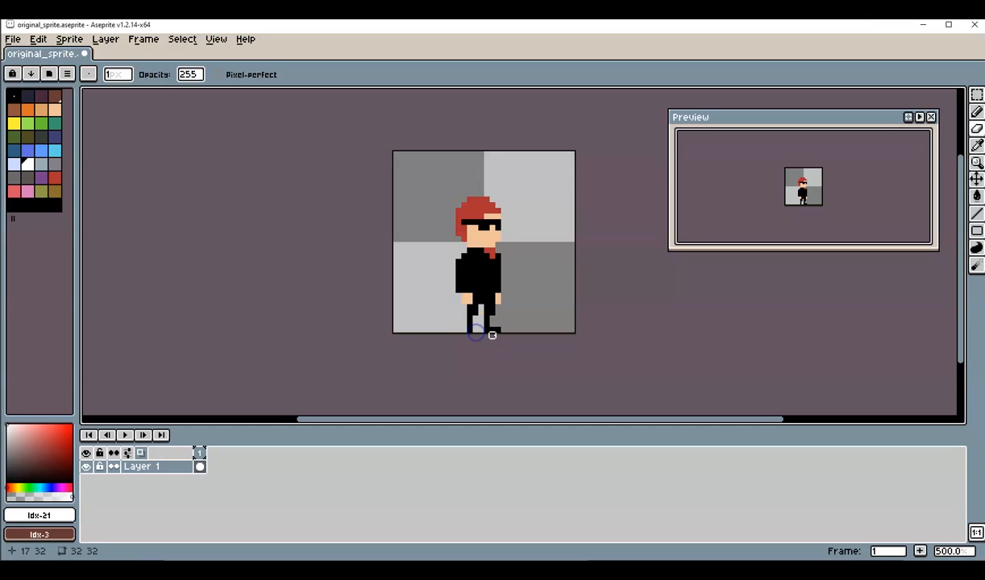
left_click(498, 330)
left_click(976, 112)
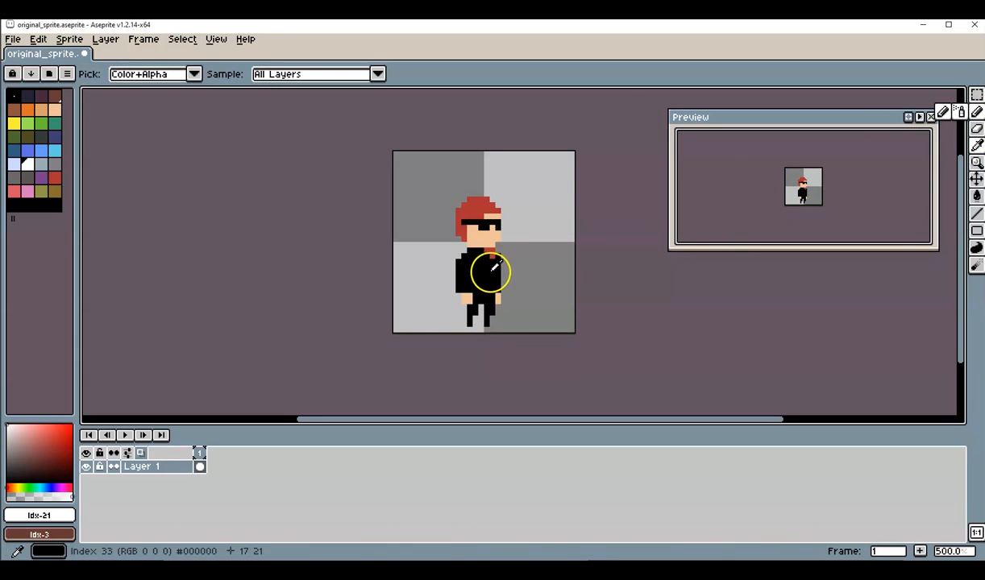
left_click(487, 273, "alt")
left_click(464, 330)
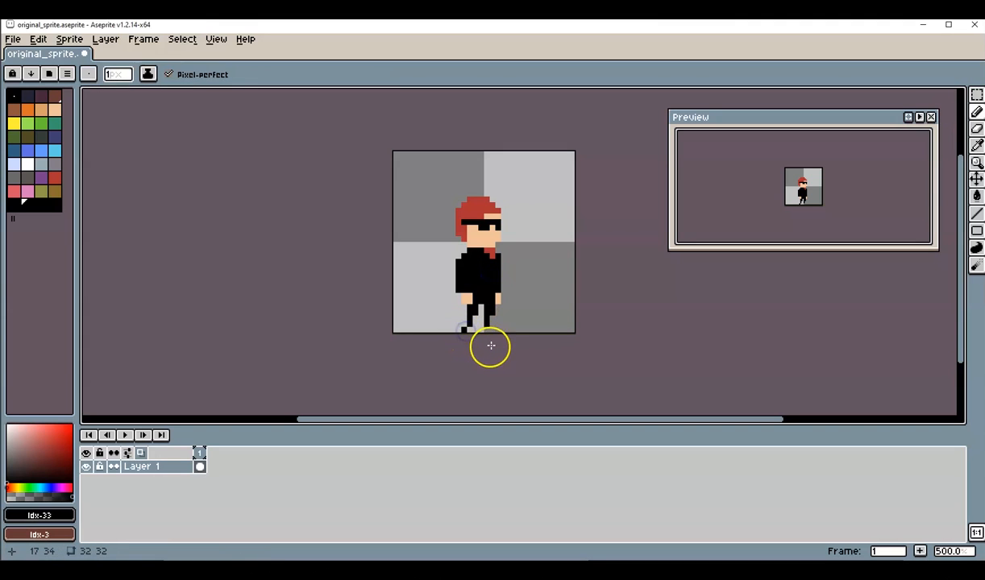
left_click(482, 329)
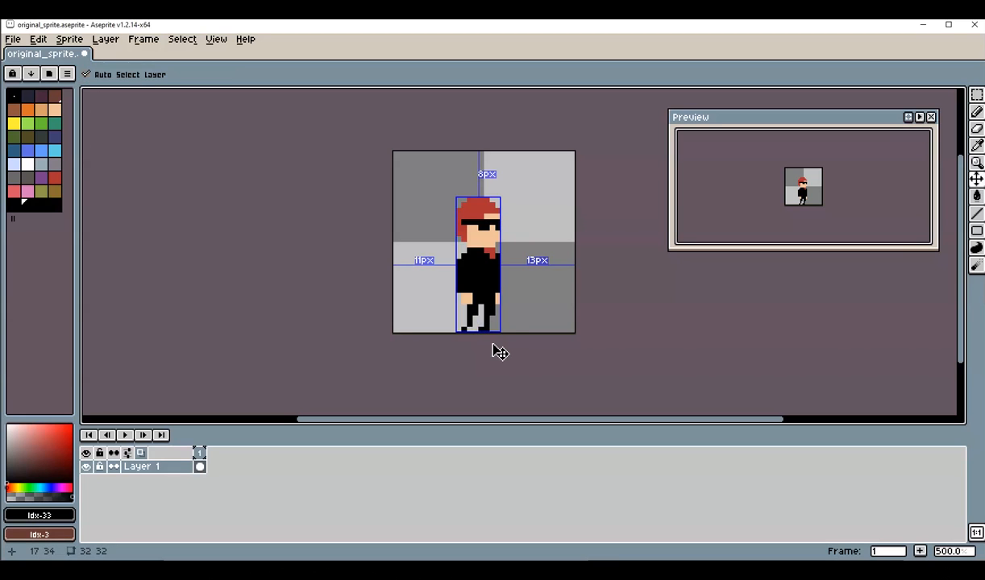
key("ctrl+z")
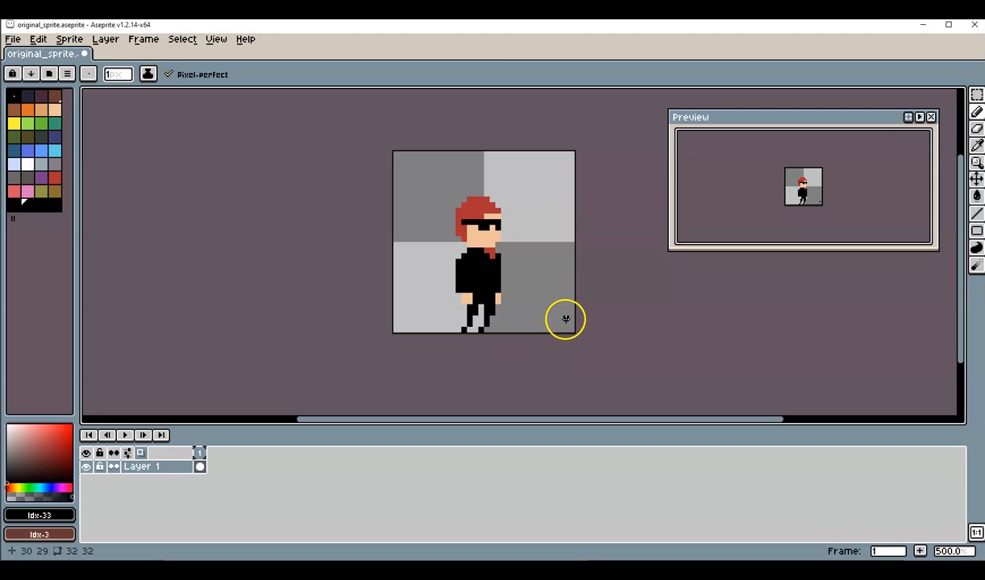
Repaint the rear hand in its skin tone about 2 pixels further back and 1 pixel higher, removing the old hand pixels.
left_click(466, 298, "alt")
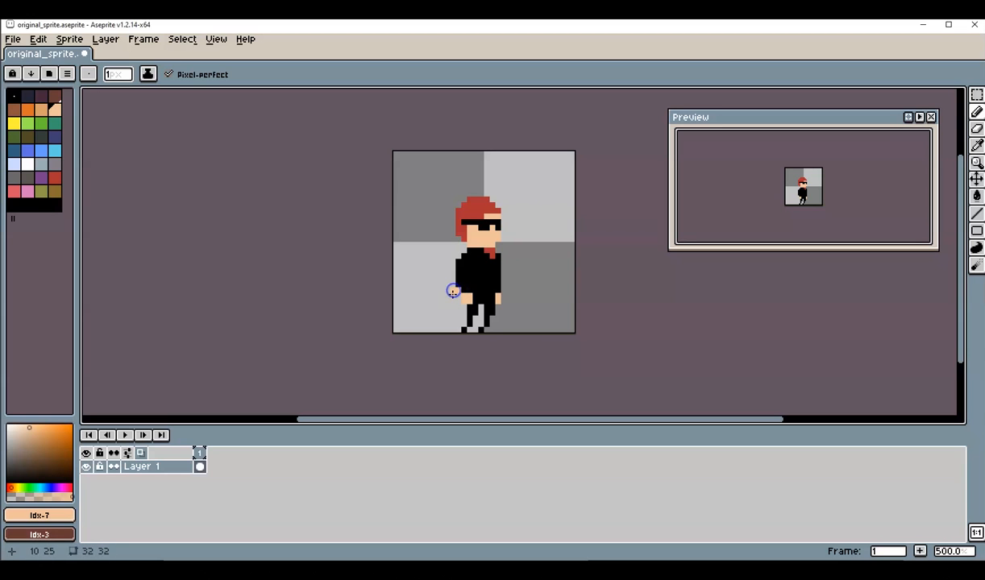
left_click(468, 291, "alt")
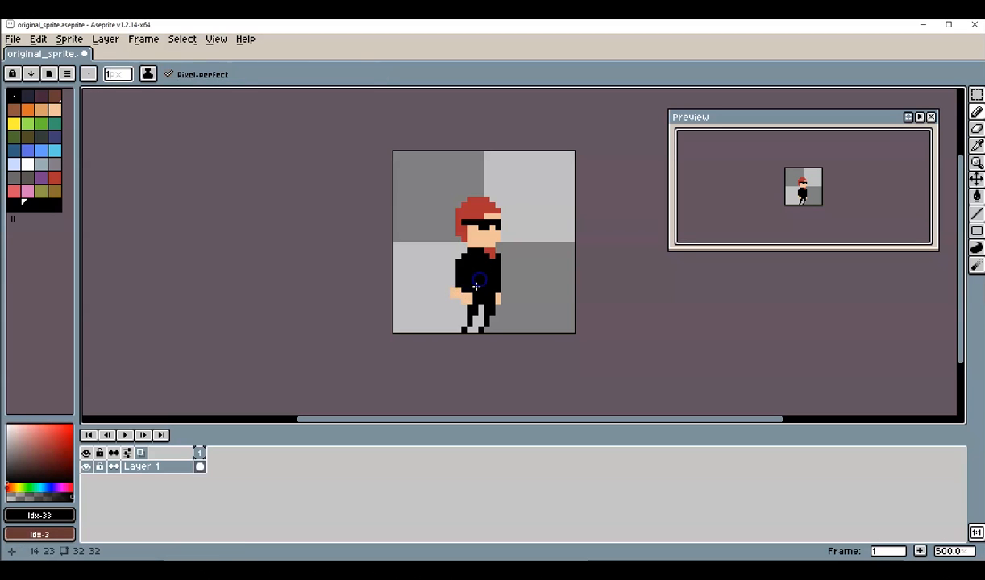
left_click(463, 292)
left_click(496, 286)
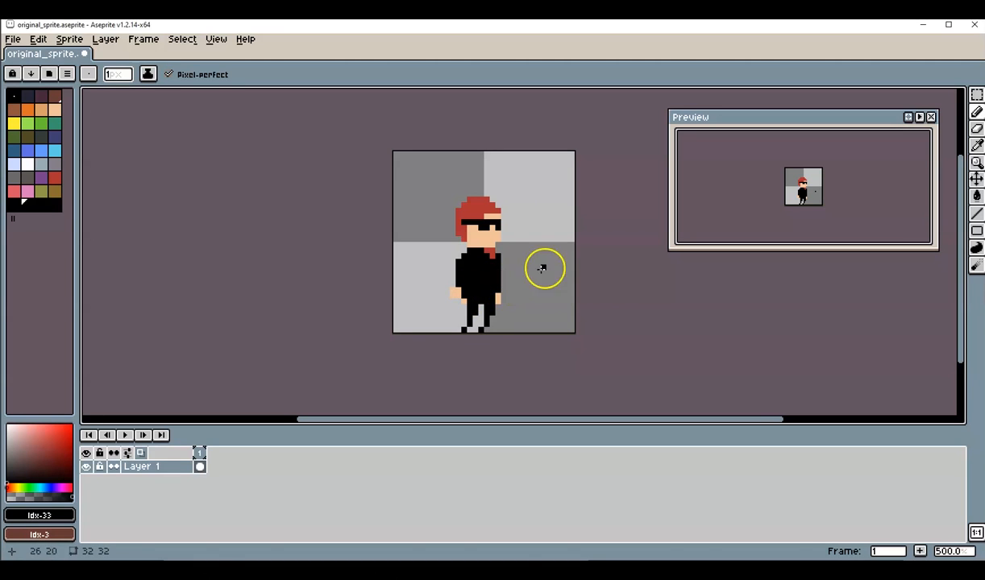
left_click(976, 129)
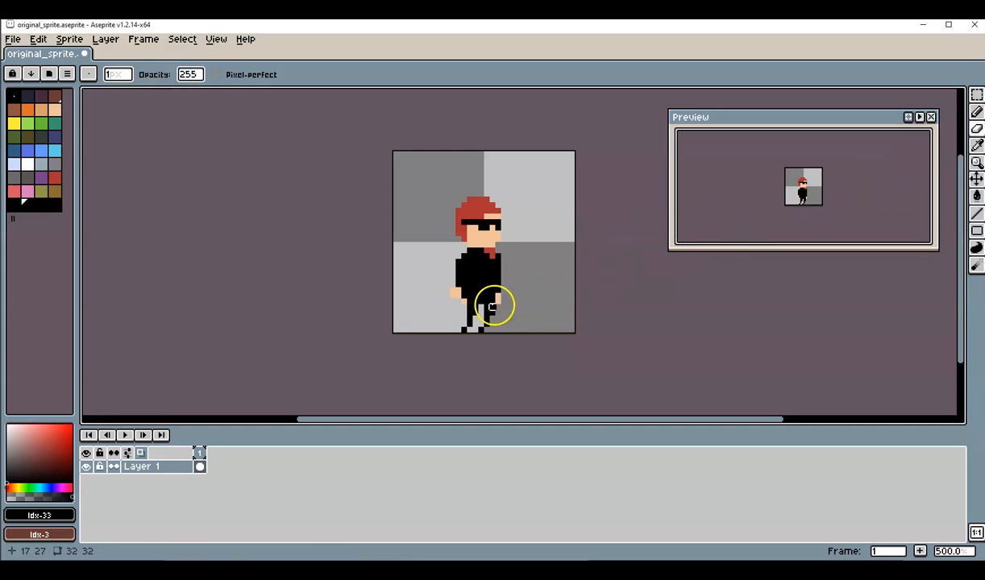
Extend the rear sleeve backward in black to meet the moved hand, and erase a gap between that arm and the torso.
left_click(977, 112)
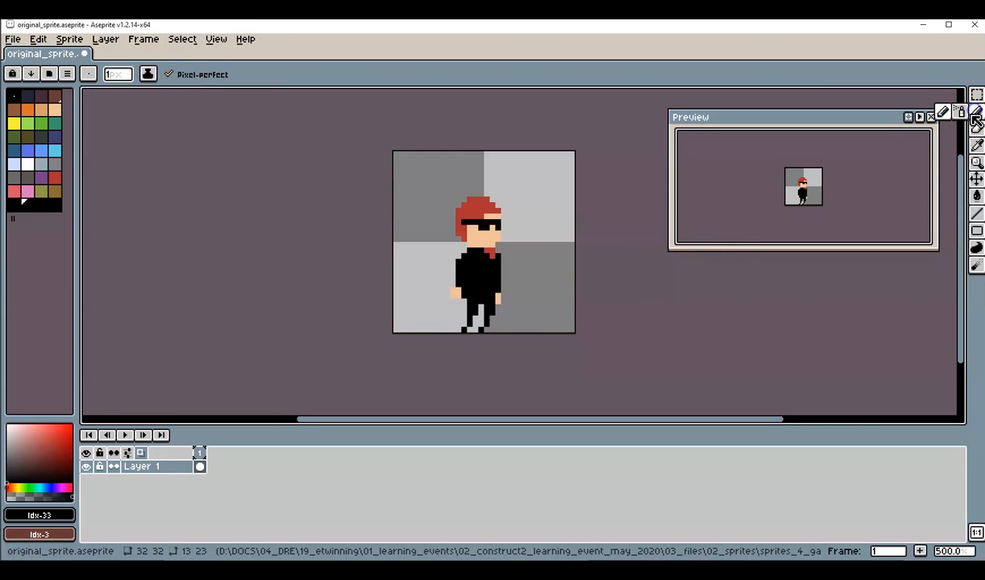
left_click(474, 277, "alt")
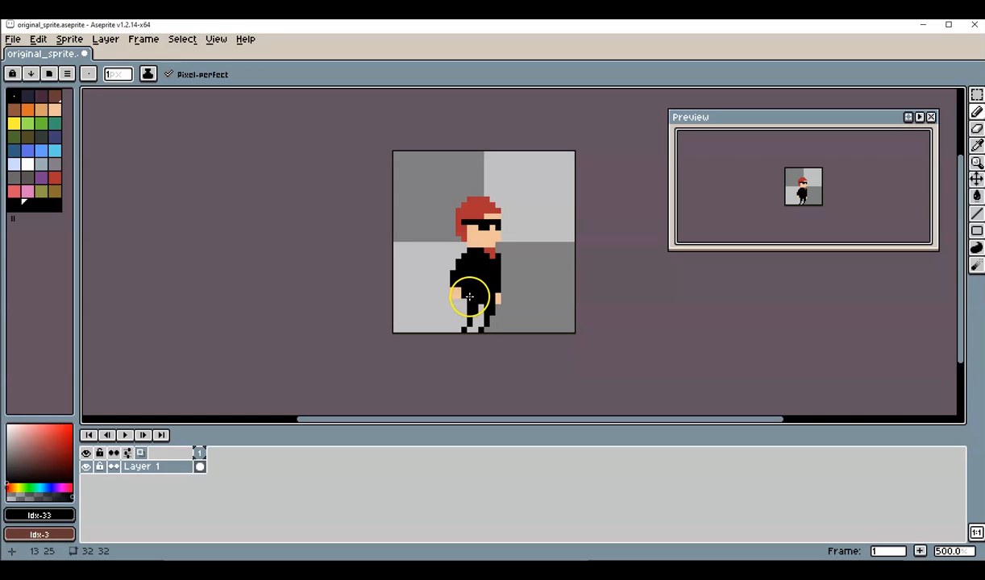
left_click(975, 127)
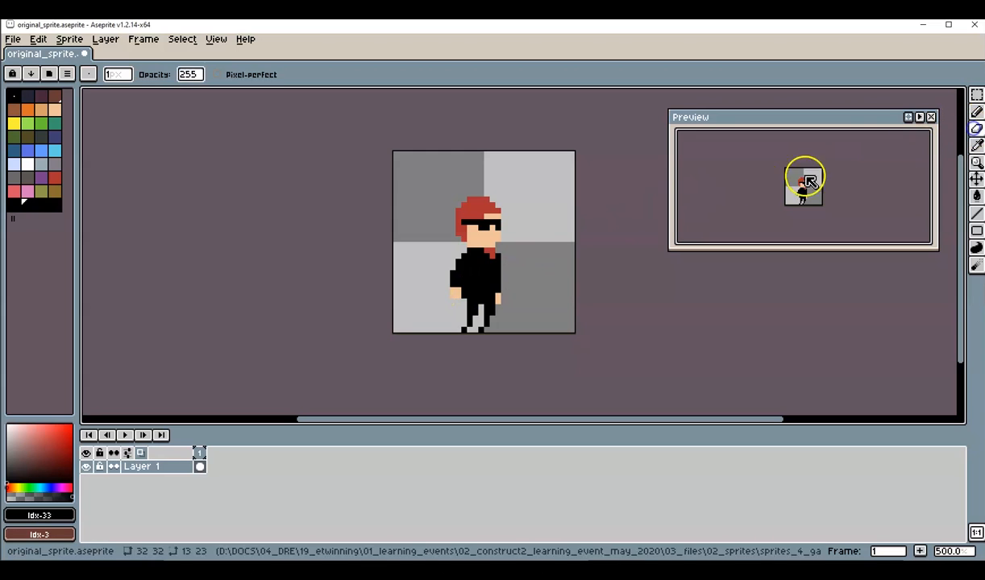
left_click(469, 295)
left_click(465, 291)
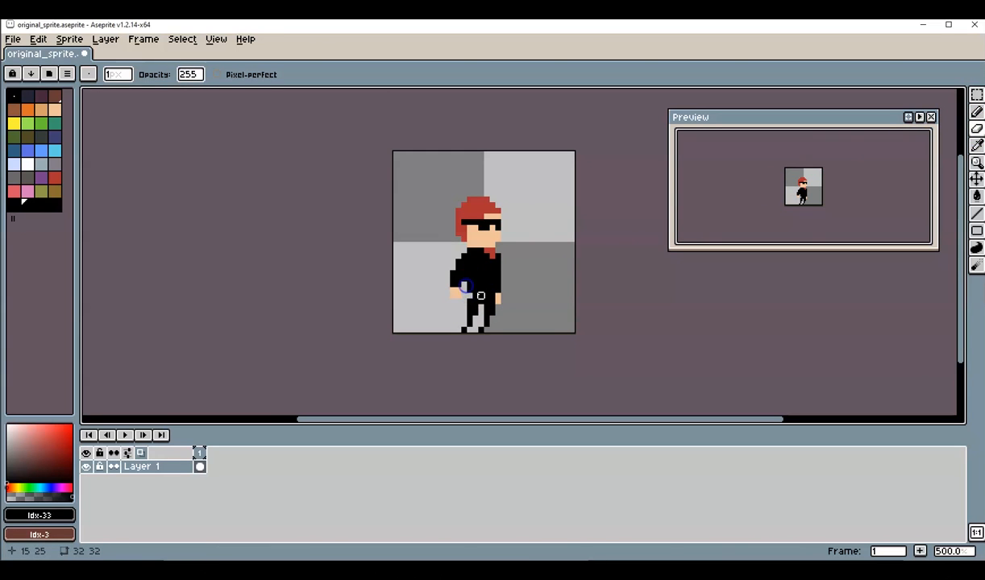
left_click(976, 112)
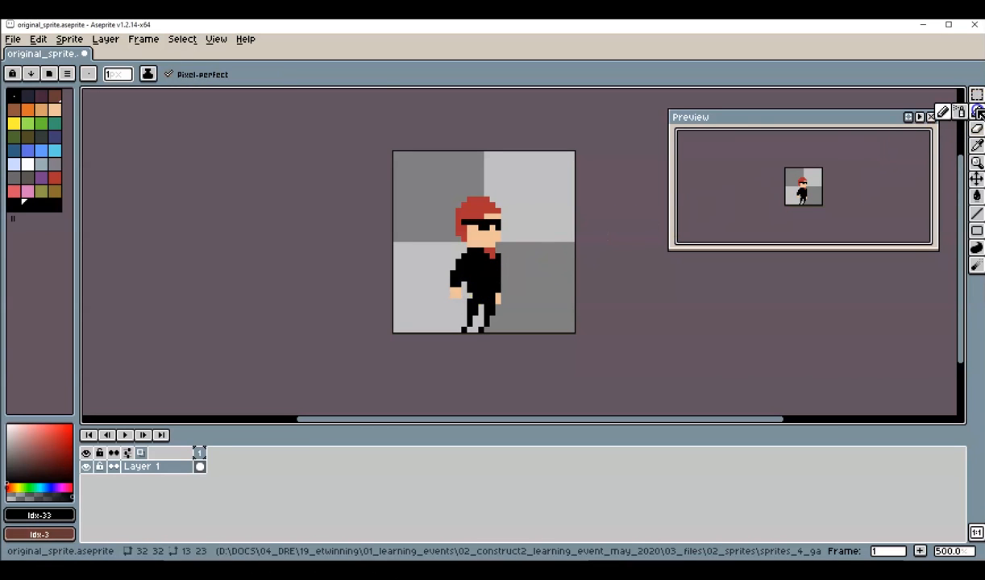
left_click(483, 275, "alt")
left_click(471, 297)
left_click(538, 295)
left_click(531, 312)
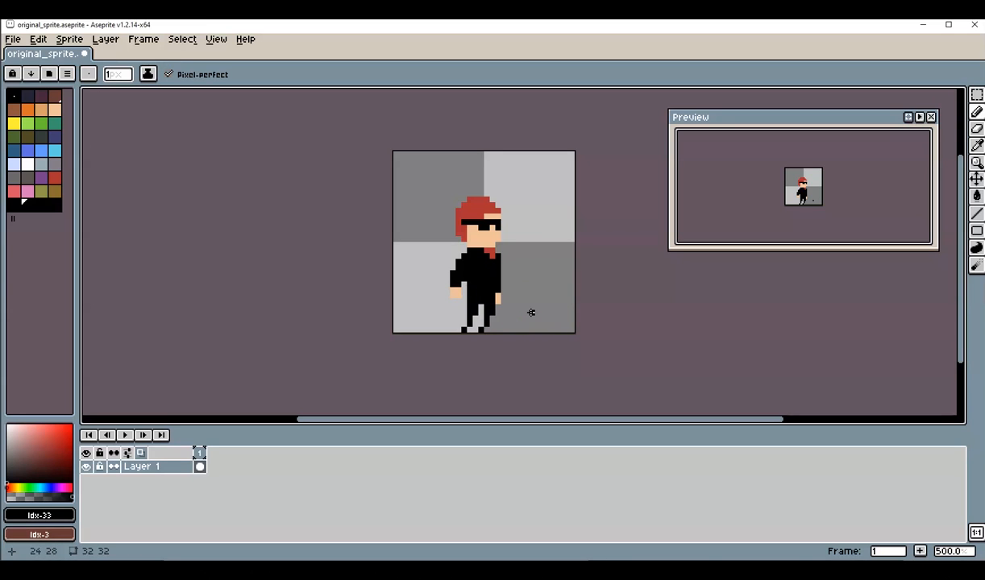
left_click(513, 332)
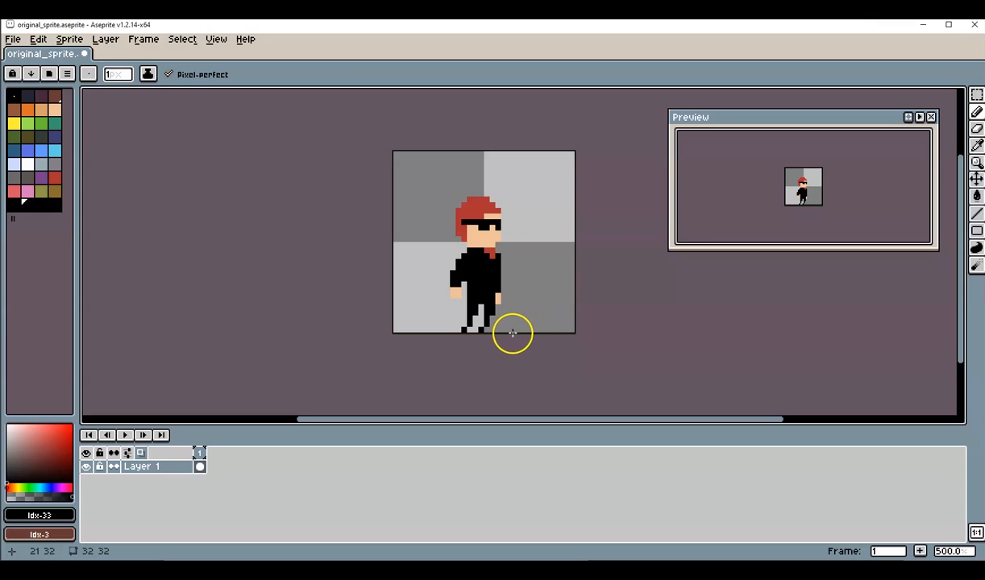
Raise the front hand by 1 pixel using its skin tone and erase its old lowest pixel.
left_click(498, 295, "alt")
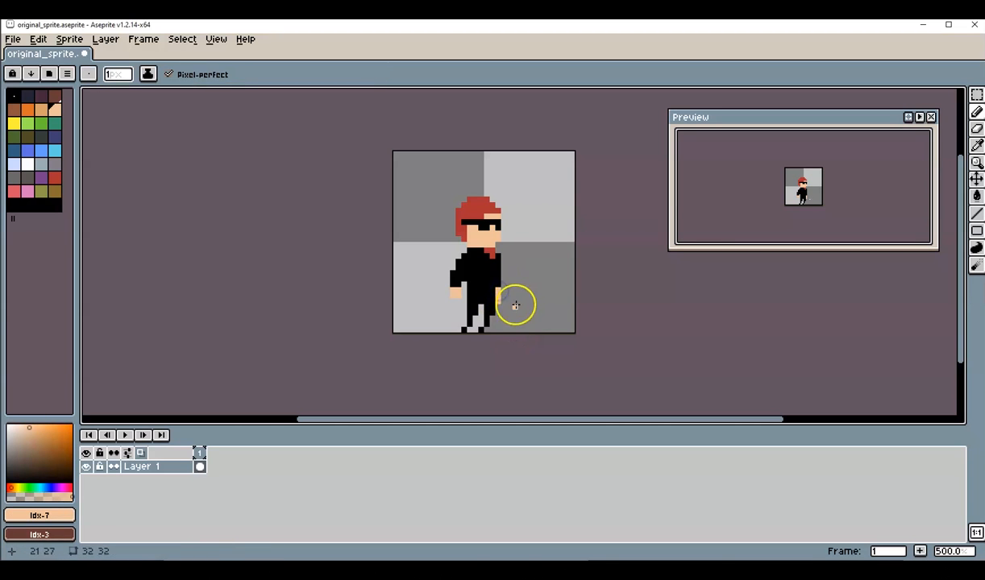
left_click(976, 128)
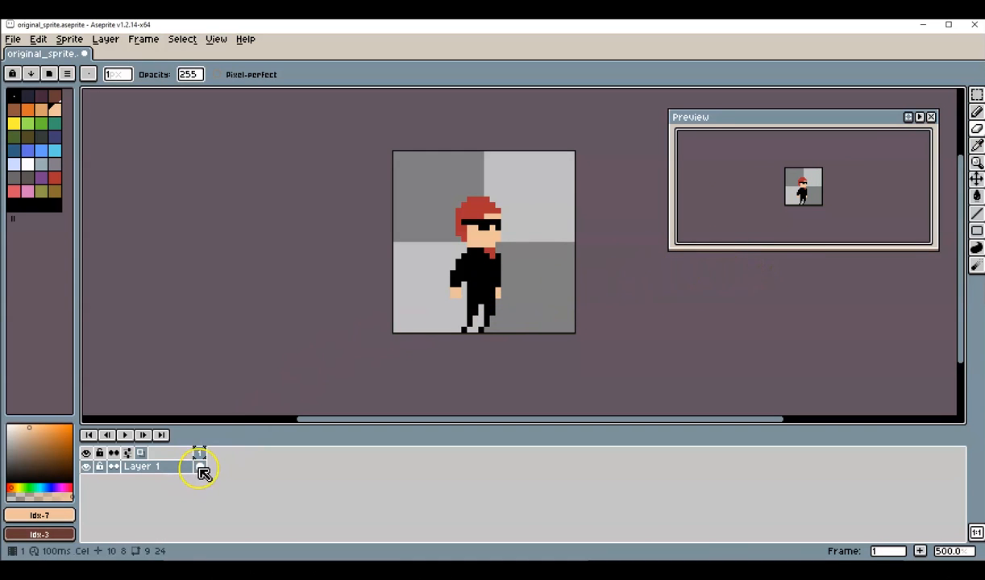
Duplicate frame 1 as frame 2 and shift the copied character's body above the feet down 1 pixel.
left_click(201, 468)
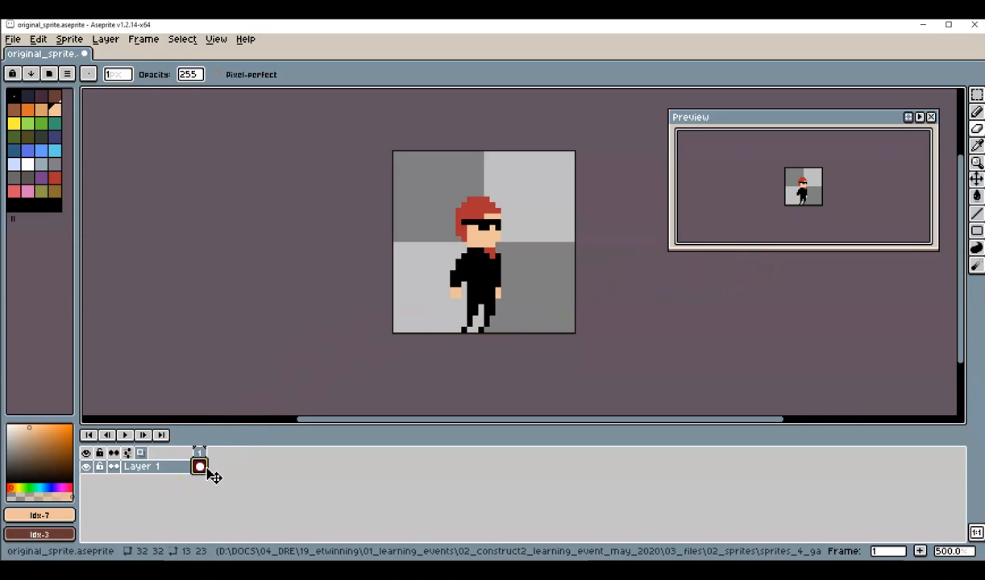
left_click_drag(208, 468, 223, 471)
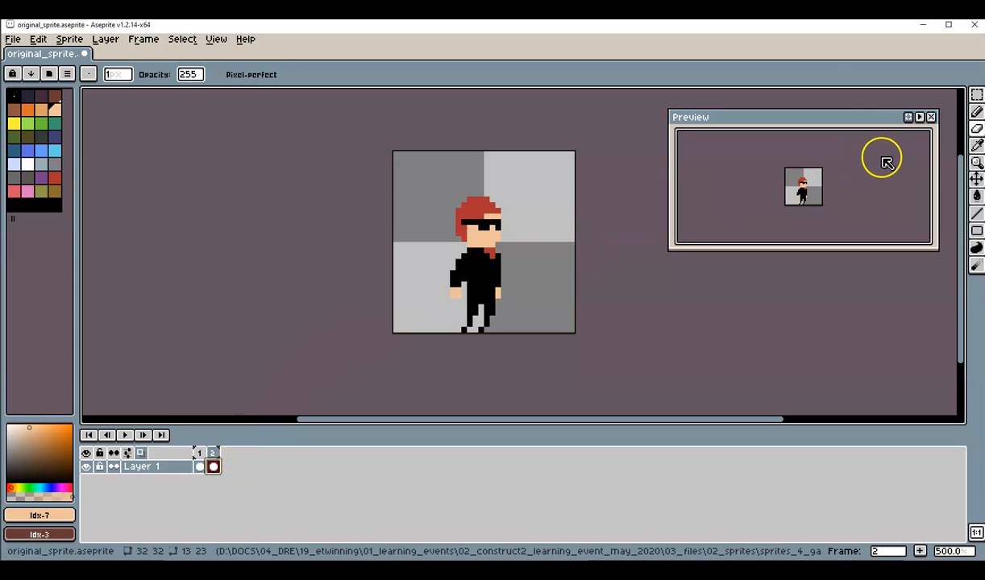
left_click(977, 94)
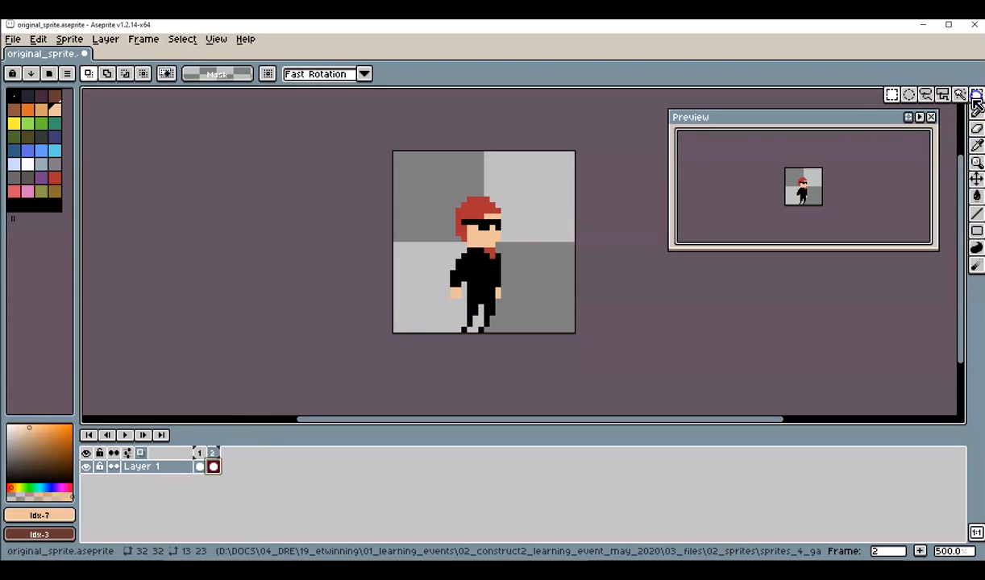
left_click_drag(438, 192, 516, 316)
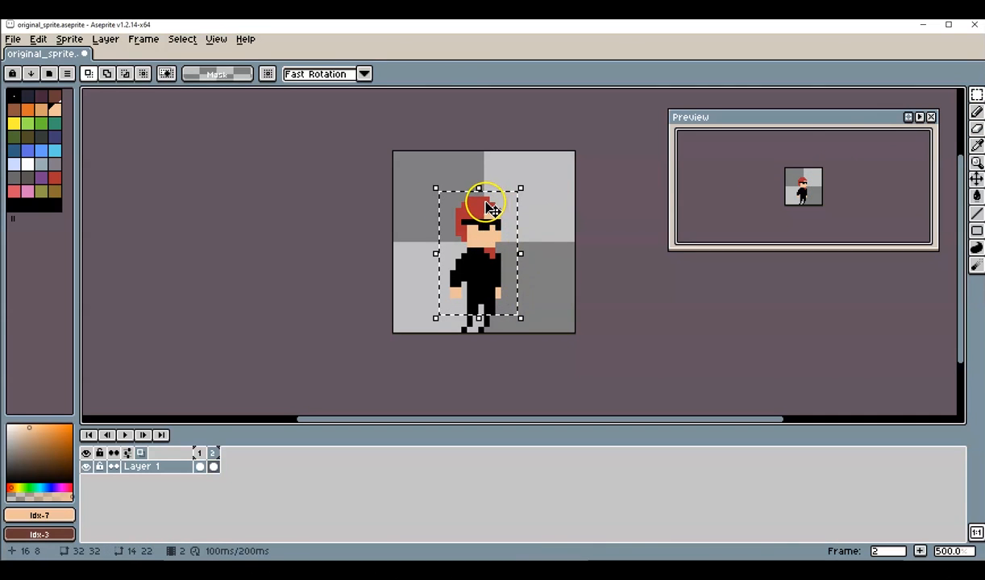
left_click_drag(492, 208, 490, 213)
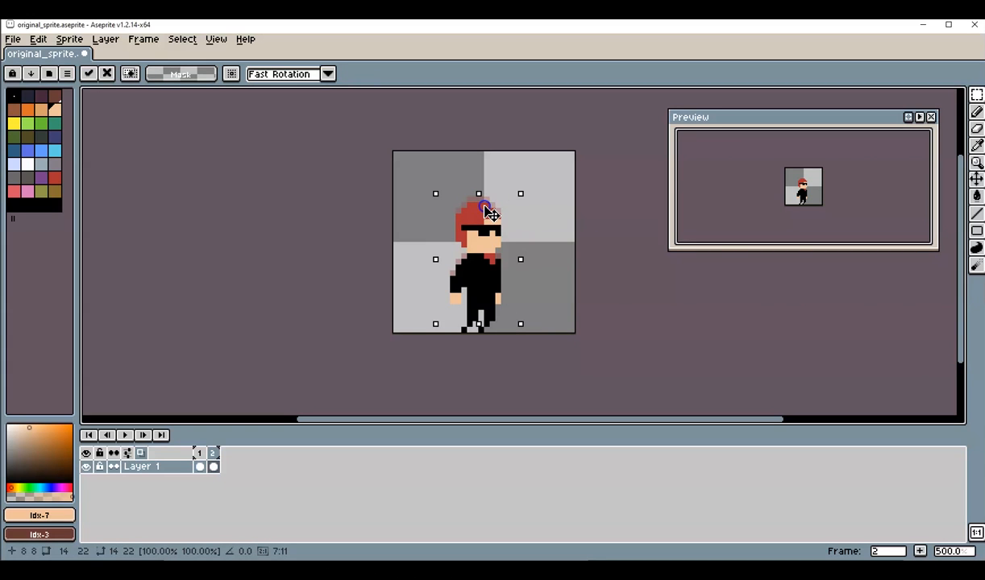
left_click_drag(490, 212, 489, 213)
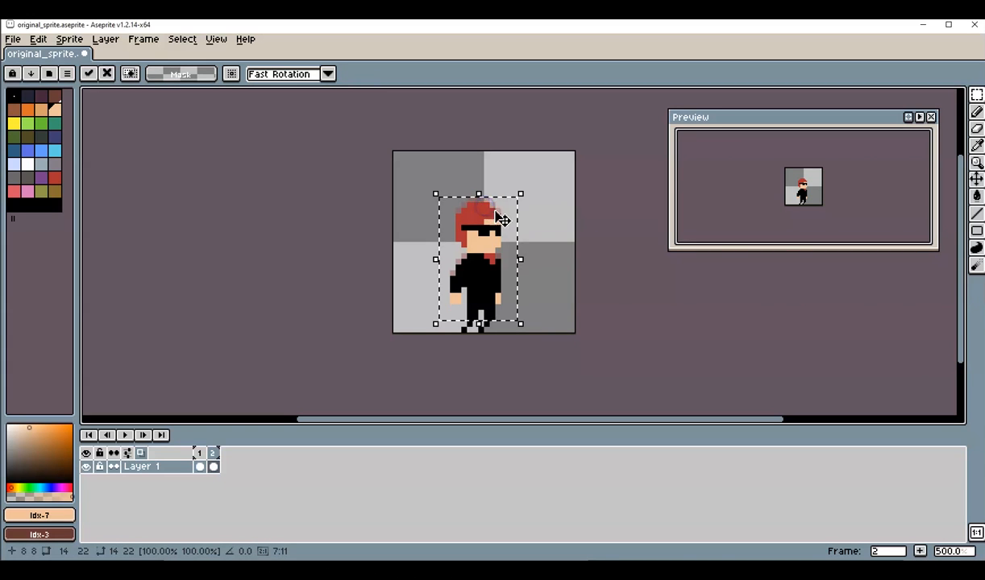
left_click(976, 113)
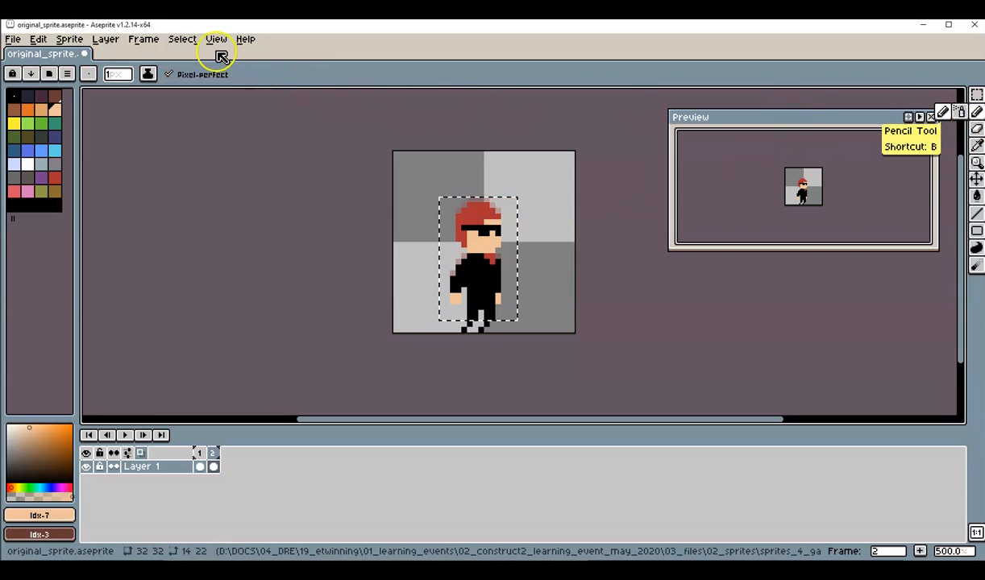
left_click(185, 40)
left_click(196, 68)
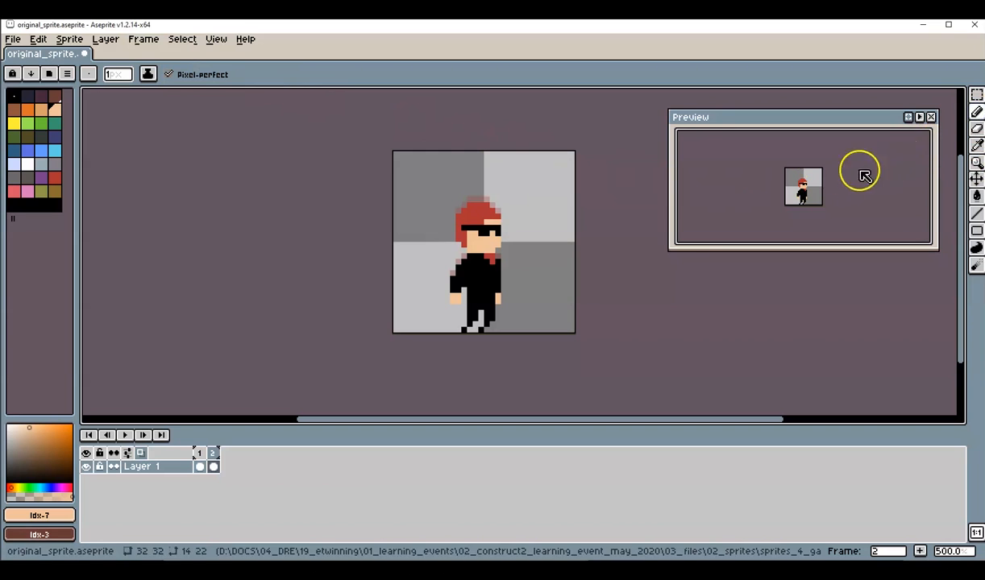
key("i")
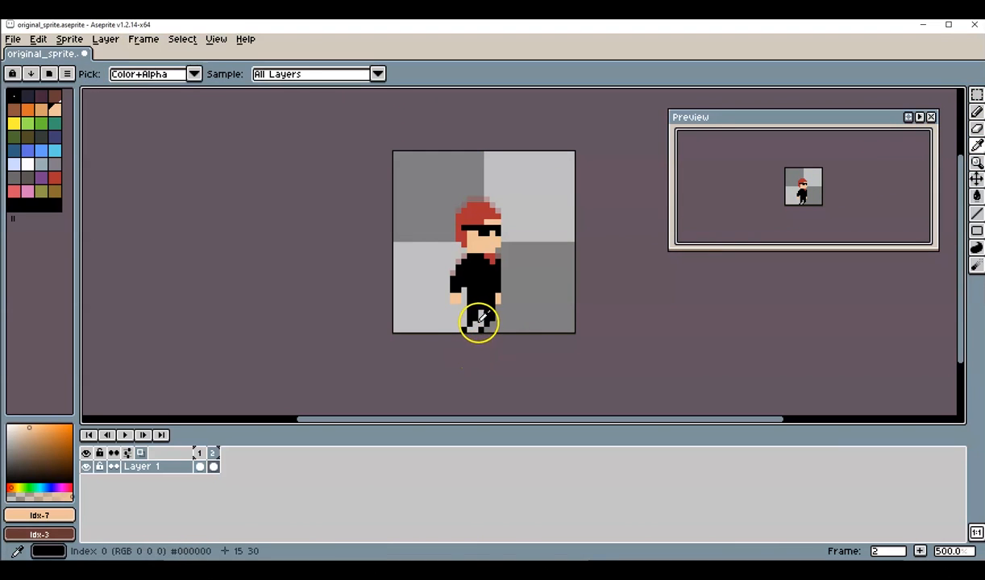
key("b")
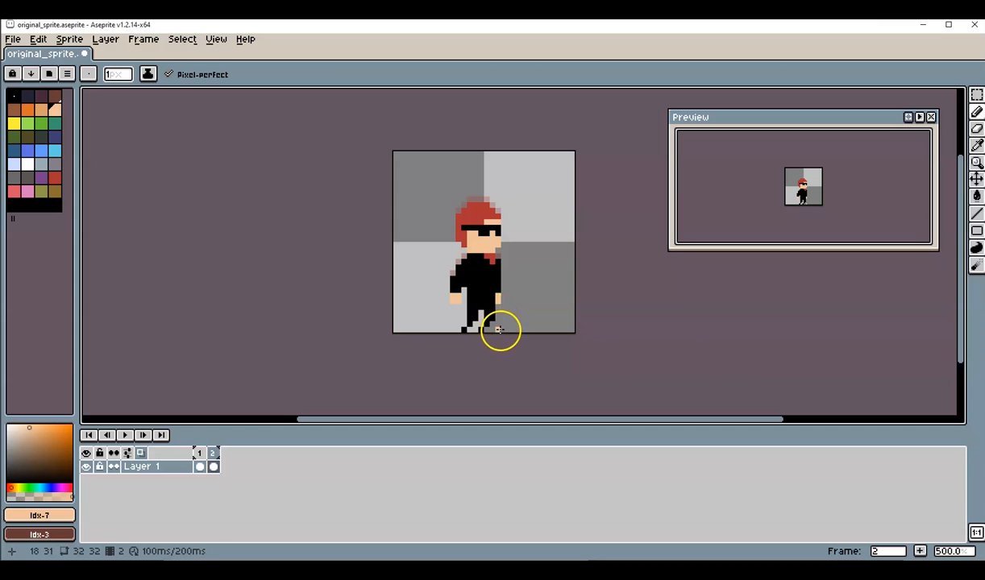
Move the character's body above the feet down 2 more pixels in frame 2 and clear the selection.
left_click(977, 97)
left_click_drag(436, 188, 525, 319)
left_click(488, 219)
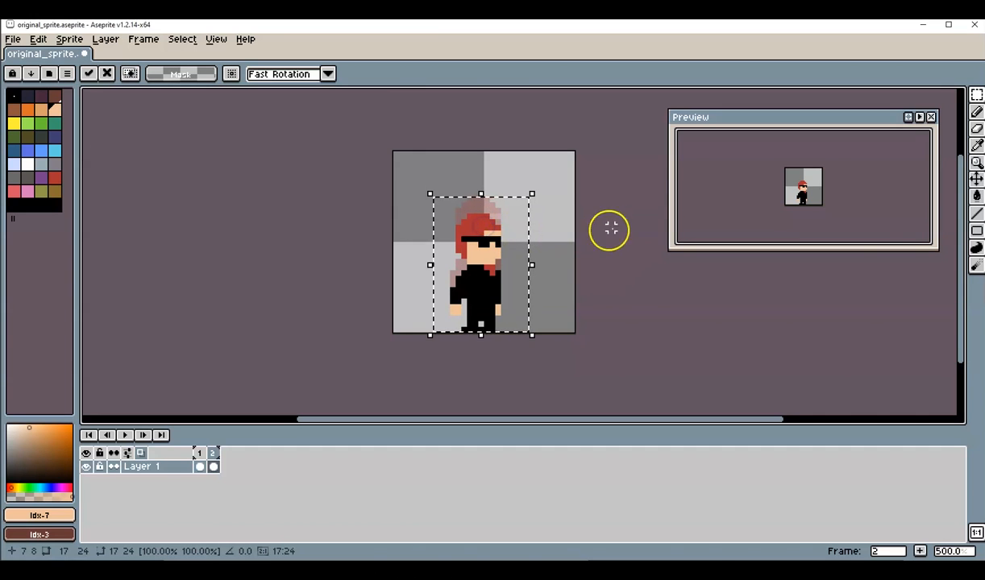
left_click(976, 112)
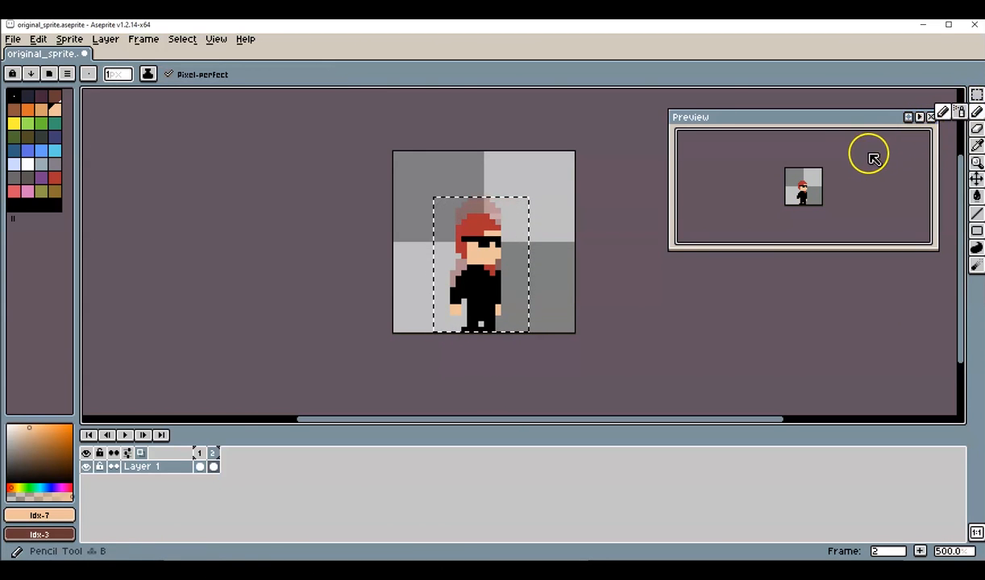
left_click(185, 39)
left_click(195, 71)
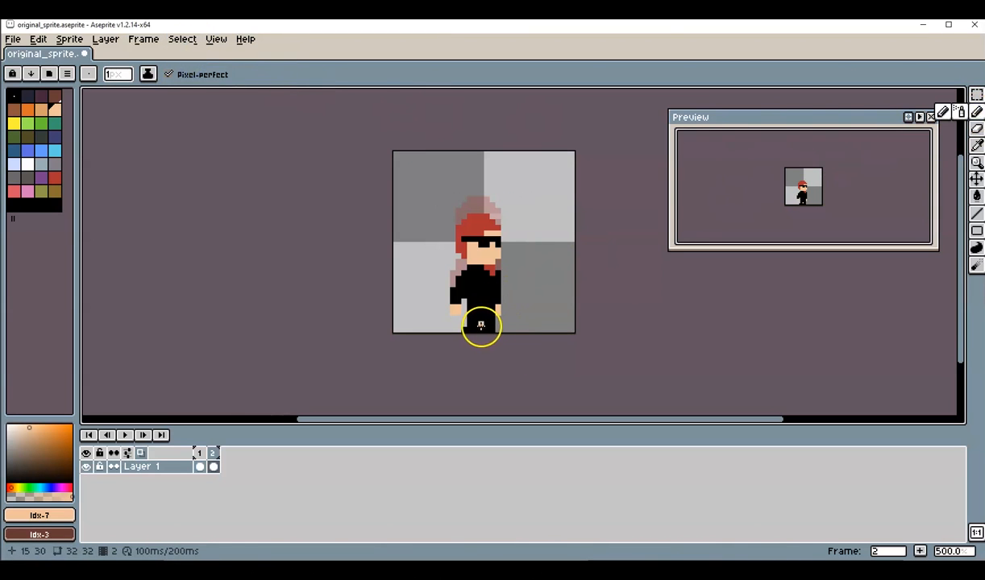
In frame 2, touch up the legs in black, extend the rear hand toward the torso in skin tone, and erase the rear arm's outermost column.
left_click(488, 301, "alt")
left_click(485, 324)
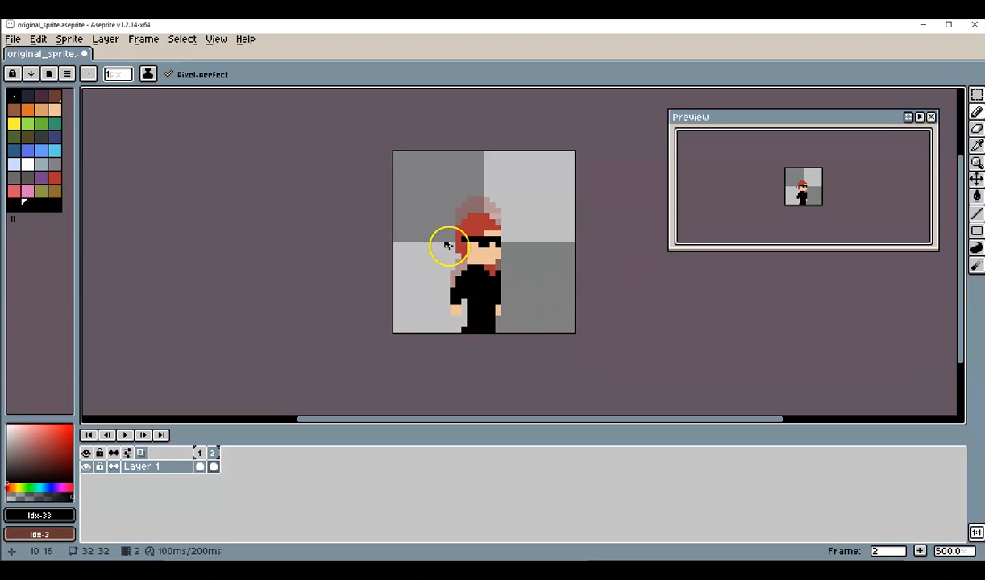
left_click(456, 311, "alt")
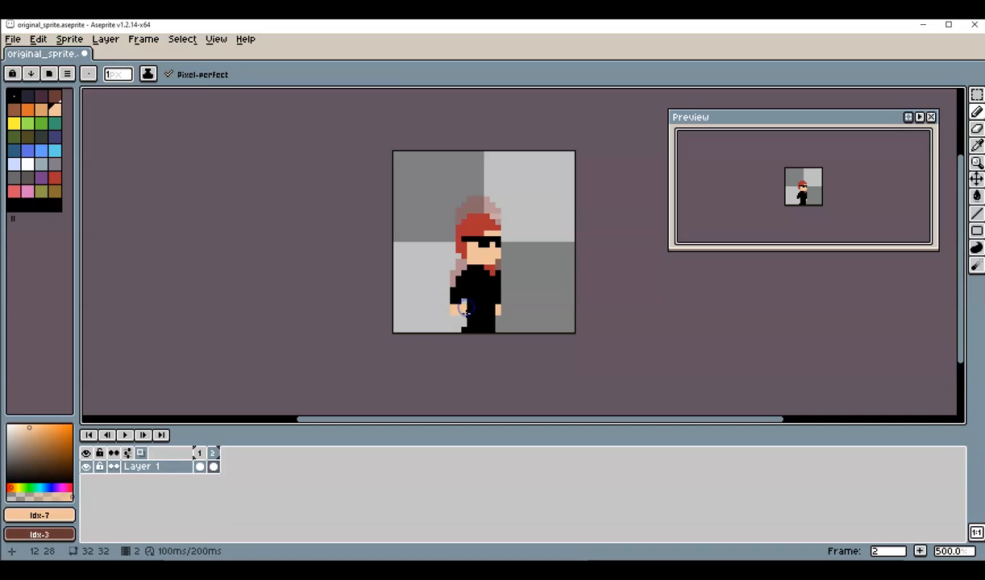
left_click(476, 286, "alt")
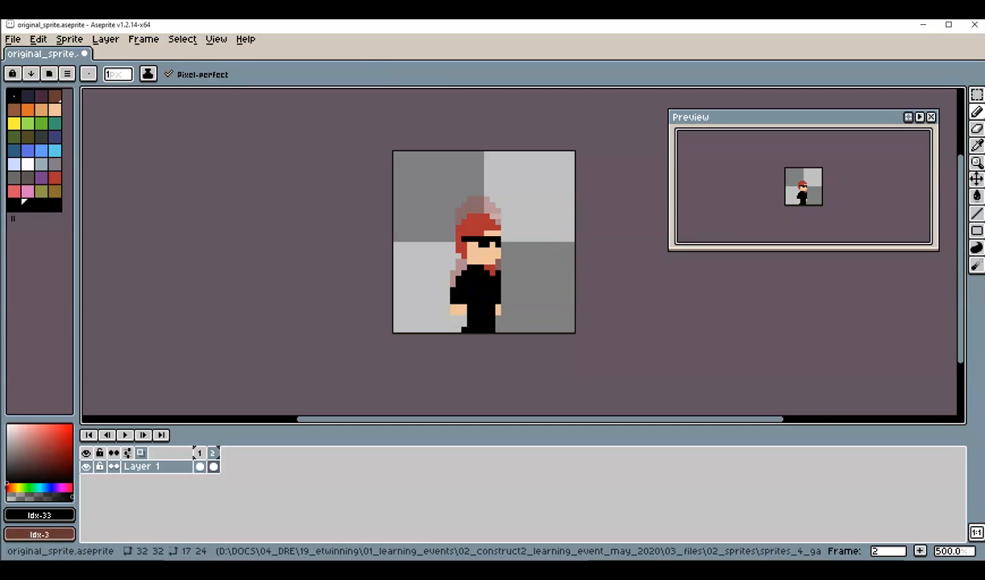
left_click(977, 128)
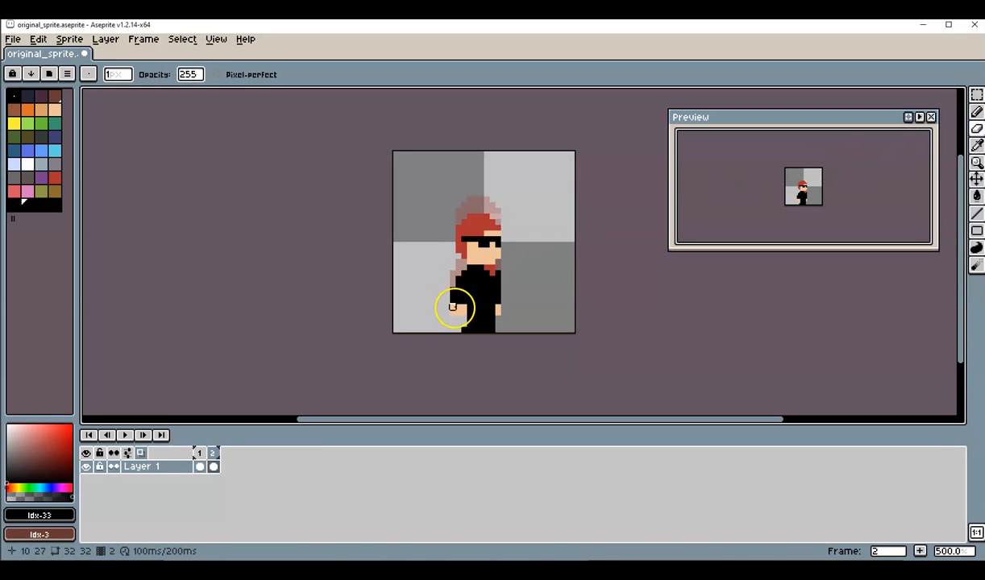
left_click_drag(453, 312, 453, 285)
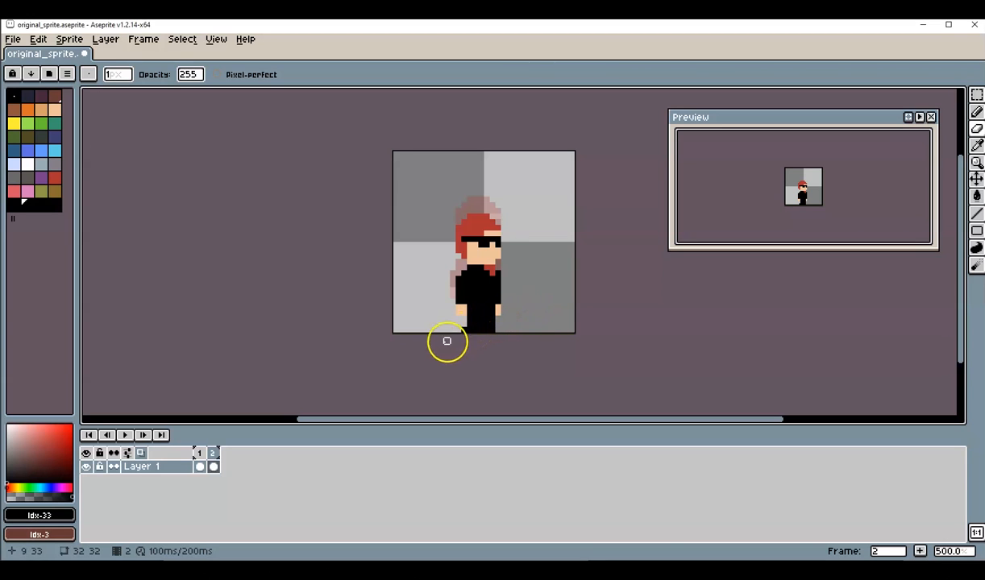
Duplicate frame 2 as frame 3 and move the copied character's body above the feet up 1 pixel.
left_click(222, 468)
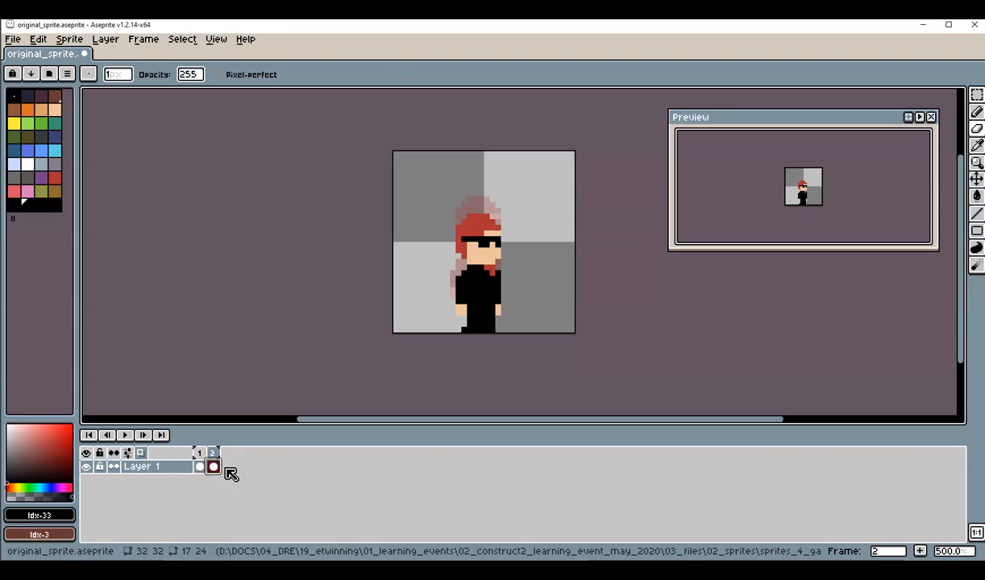
key("alt+n")
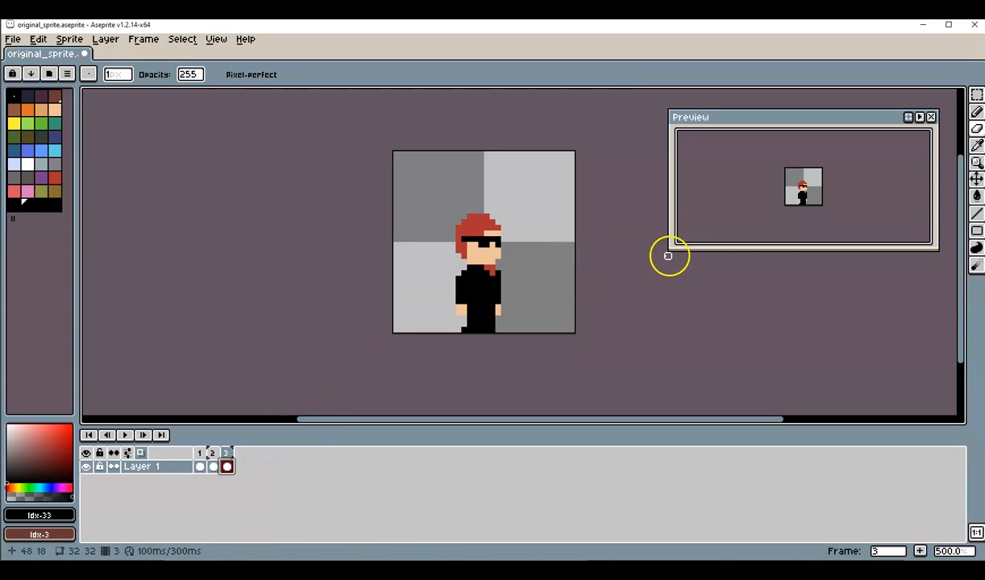
left_click(976, 94)
left_click_drag(439, 203, 513, 315)
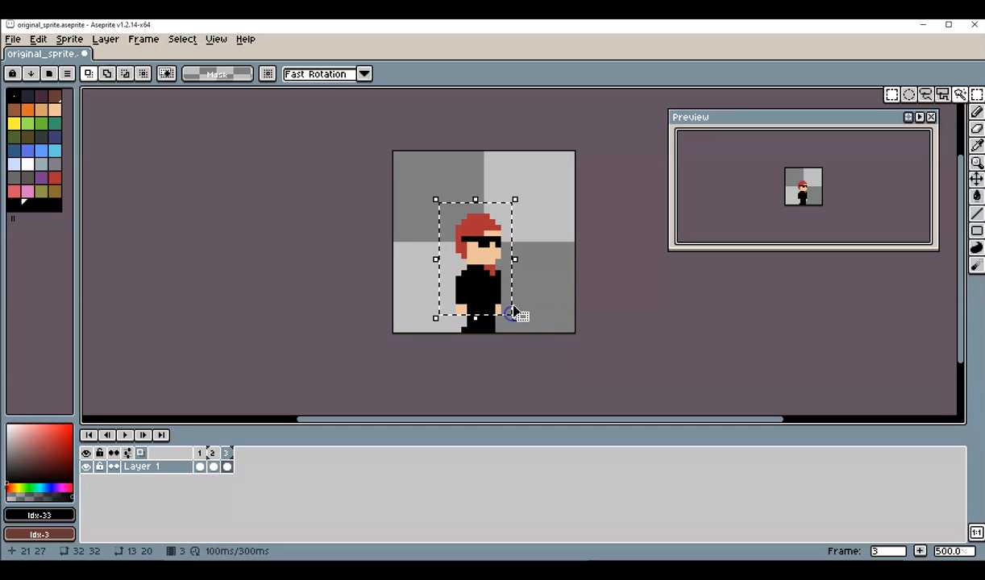
left_click(484, 235)
left_click_drag(488, 240, 488, 235)
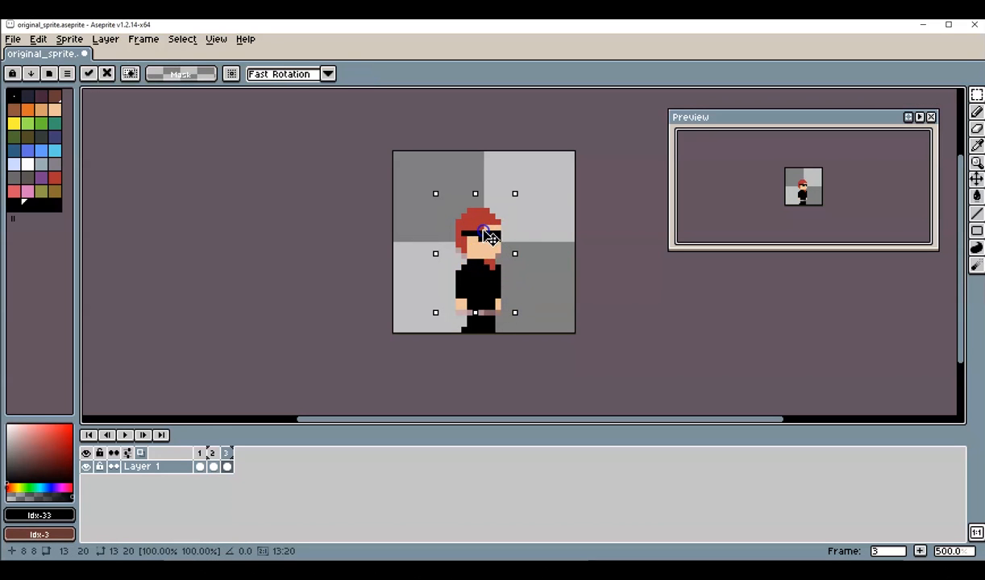
left_click(975, 117)
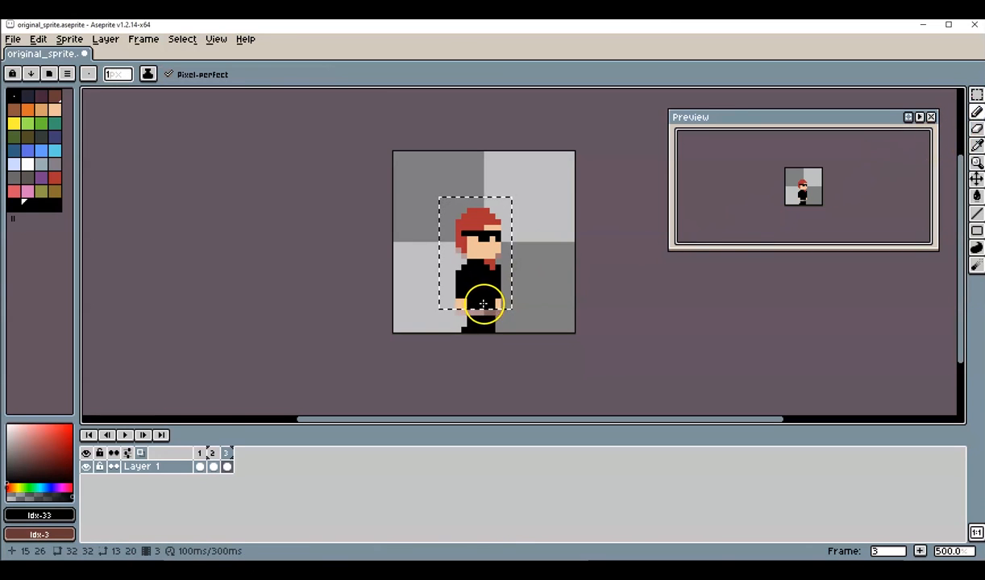
left_click(174, 38)
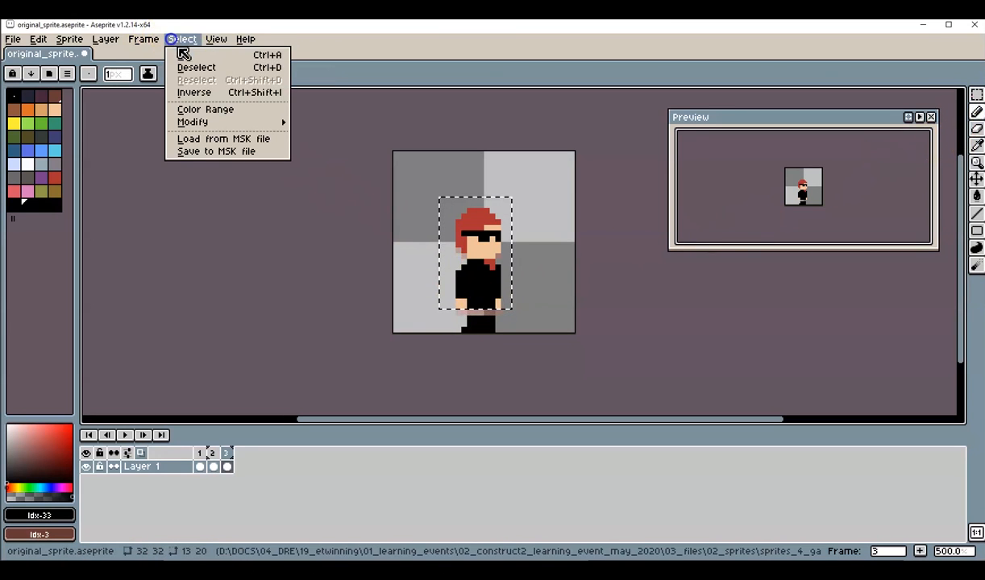
left_click(195, 92)
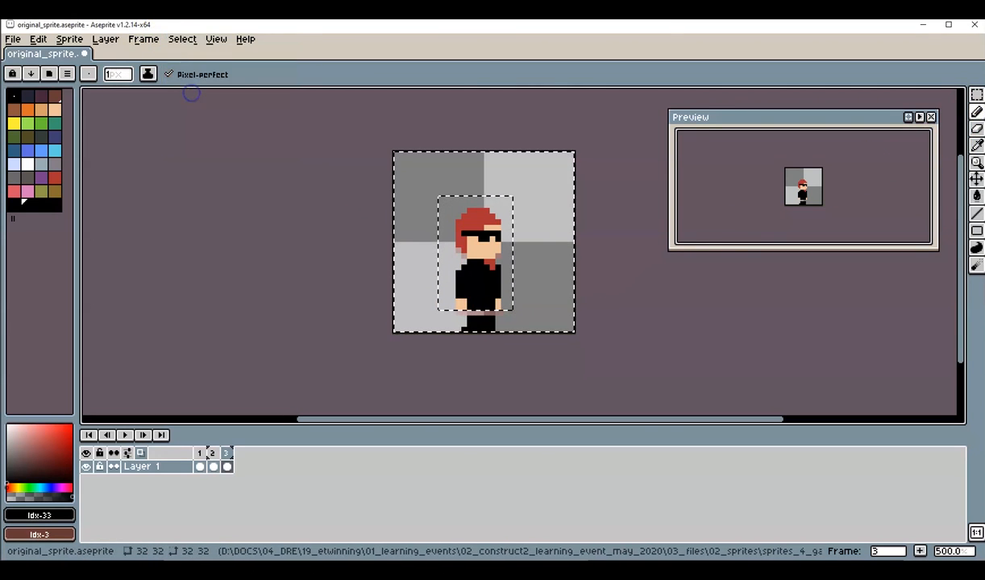
key("ctrl+z")
Clear the selection and fill the gap between the torso and the legs with black in frame 3.
left_click(184, 39)
left_click(194, 66)
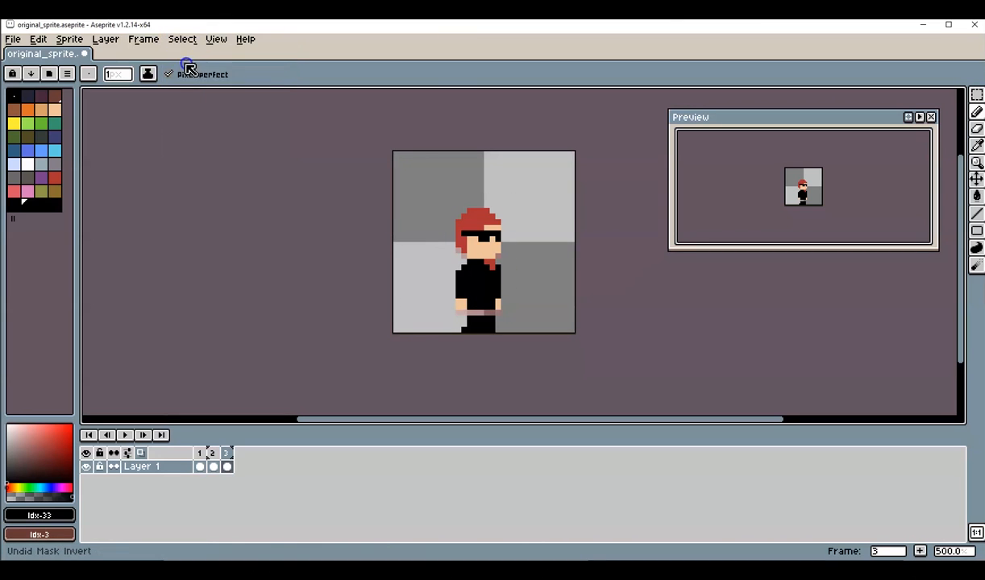
left_click(483, 287, "alt")
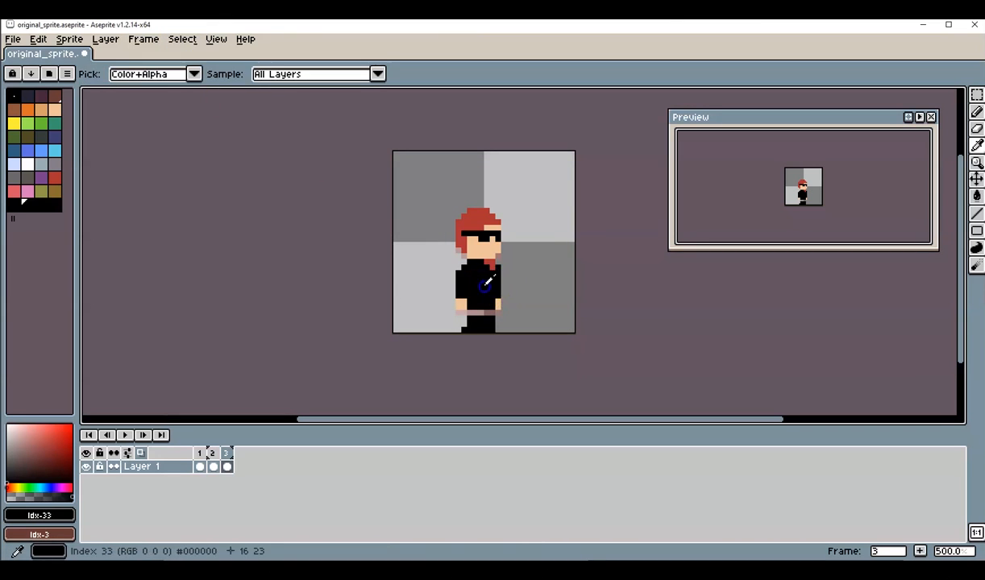
mouse_move(473, 314)
left_mouse_down()
mouse_move(491, 315)
mouse_move(482, 315)
left_mouse_up()
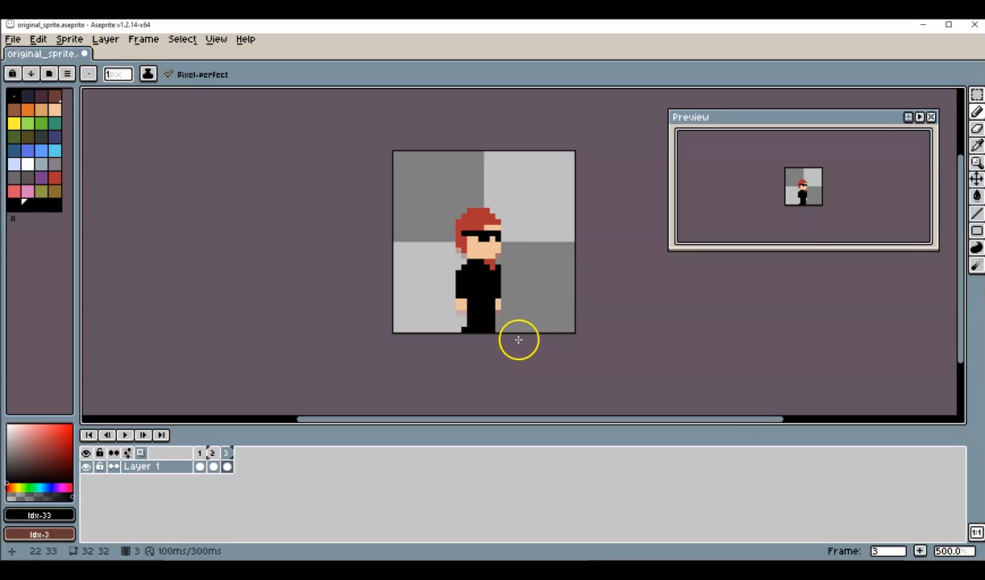
Shift the rear hand 1 pixel backward in frame 3 using its skin tone, and cover its inner column with black.
key("i")
left_click(465, 303)
key("b")
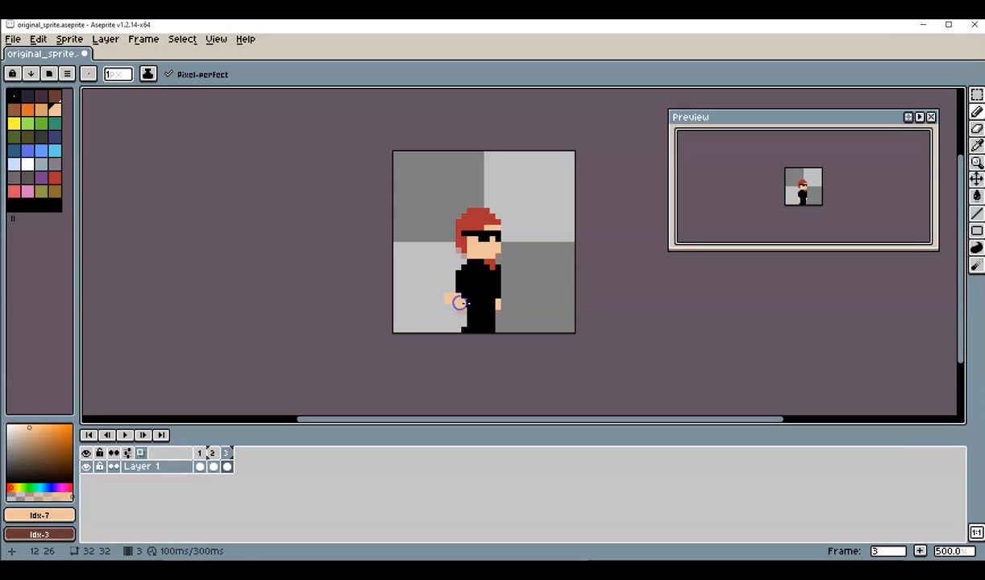
left_click(977, 129)
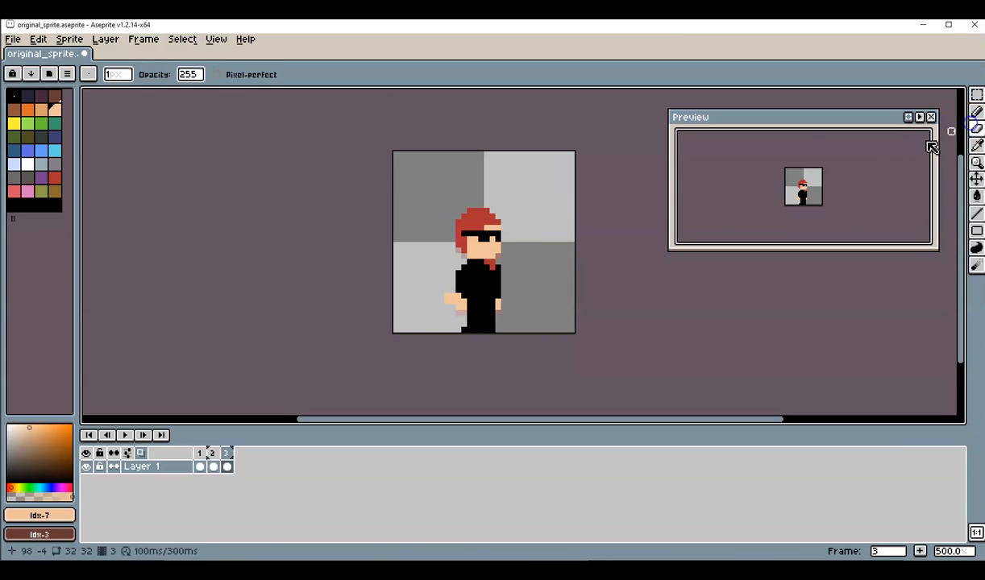
left_click_drag(446, 294, 448, 304)
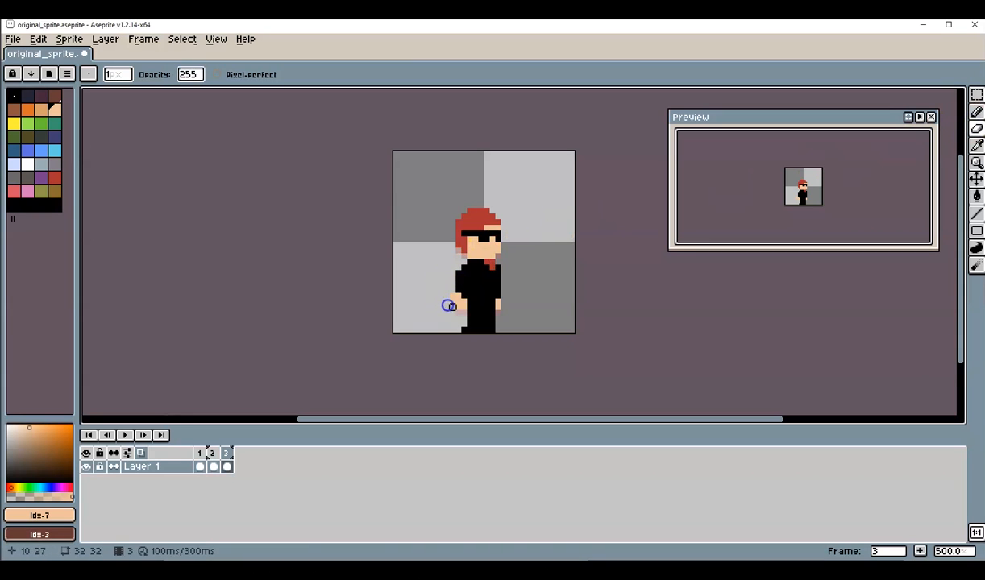
left_click(977, 111)
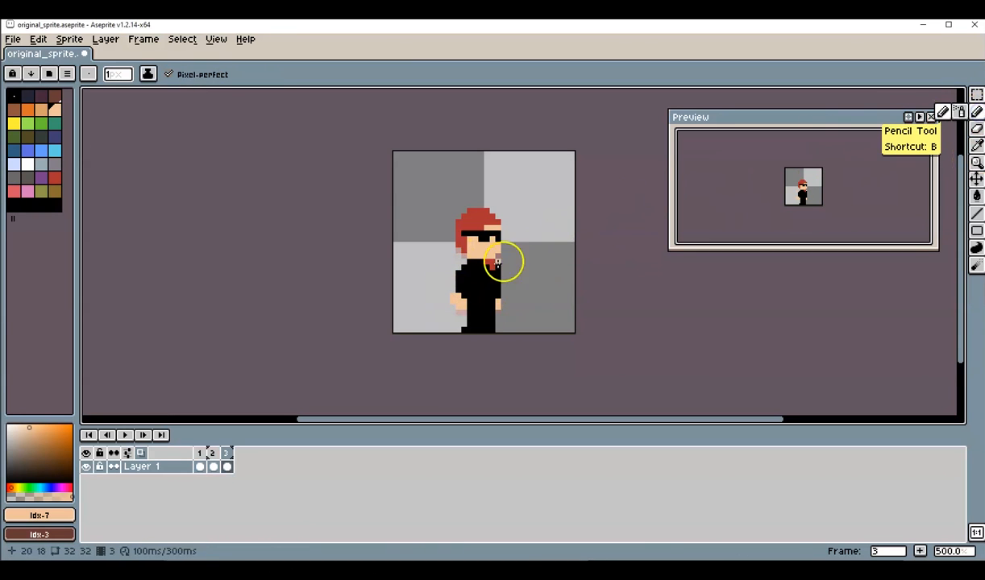
left_click(475, 296, "alt")
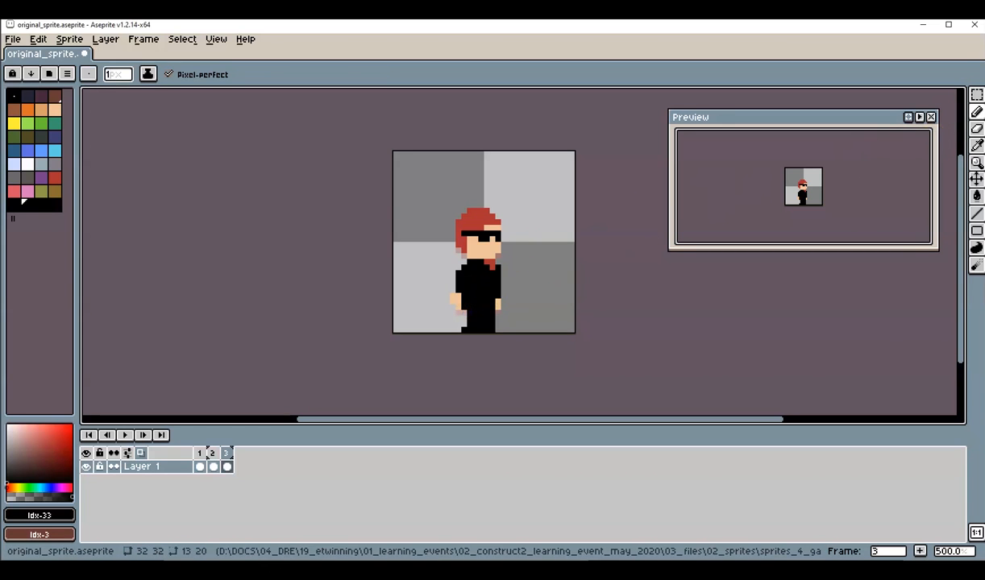
Erase the lowest pixels of both hands in frame 3 and extend the front hand 1 pixel upward in skin tone.
left_click(459, 308)
left_click(498, 307)
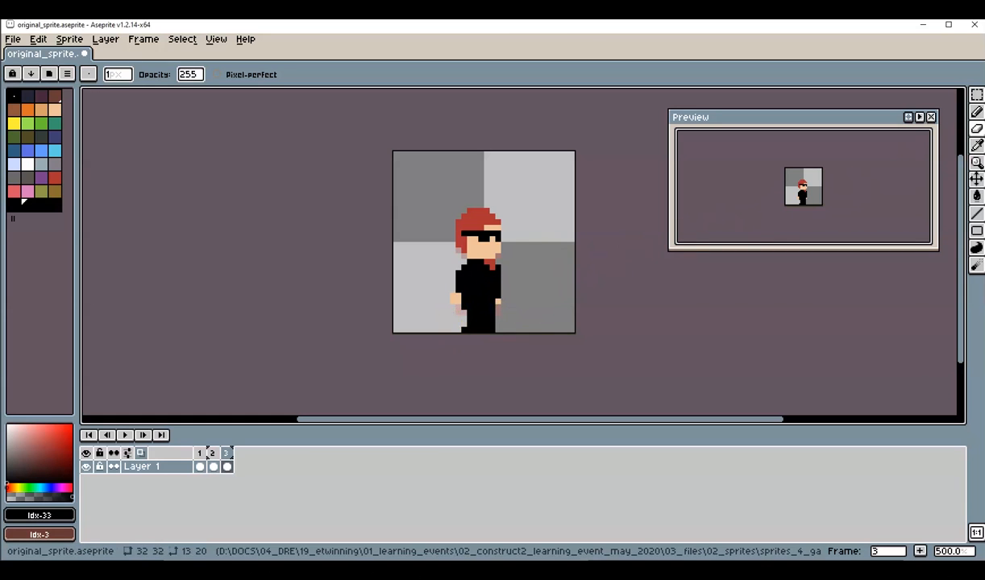
left_click(943, 113)
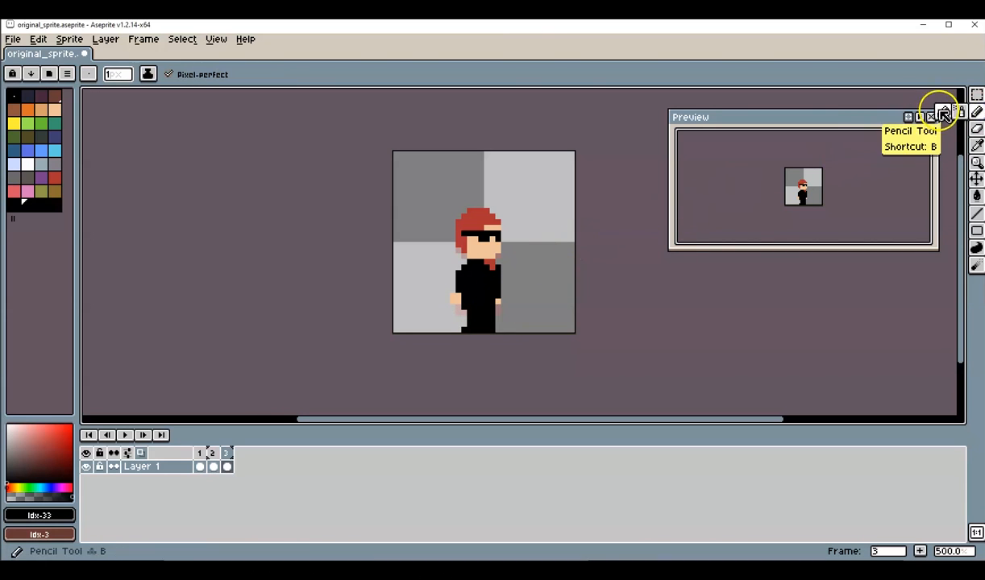
left_click(483, 246, "alt")
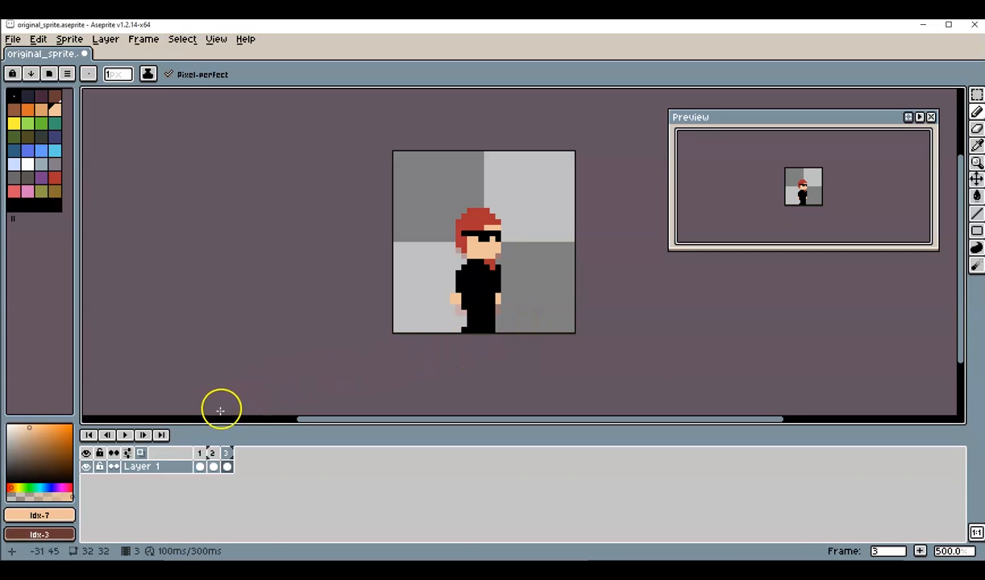
left_click(230, 467, "ctrl")
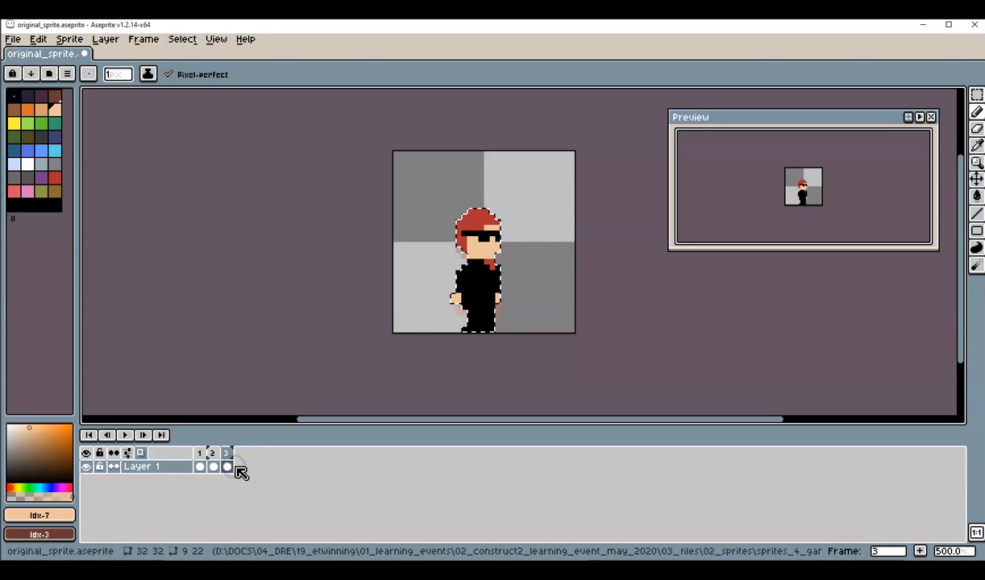
left_click(183, 39)
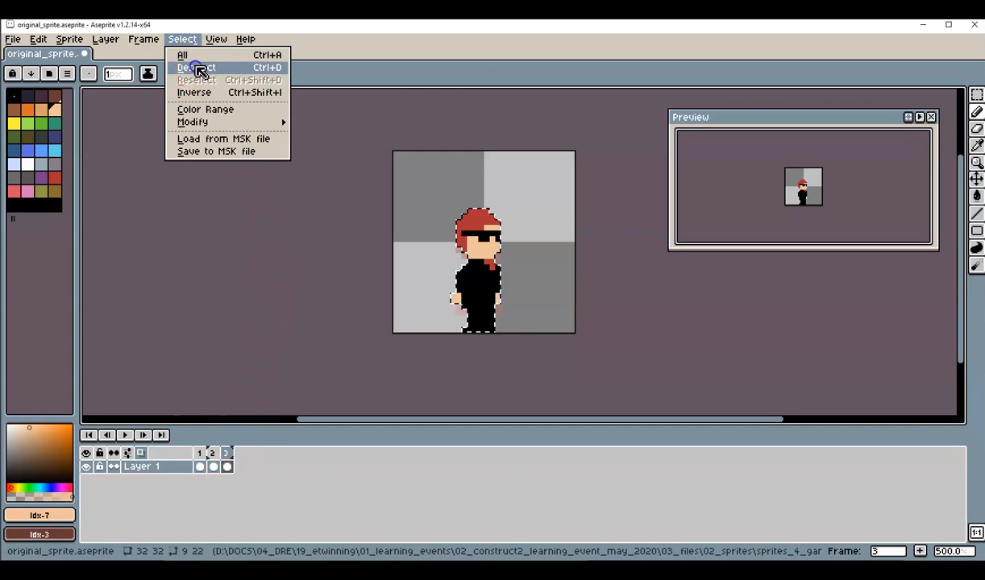
left_click(194, 66)
Duplicate frame 3 as frame 4 and move the copied character's head about 6 pixels down and 2 pixels forward.
left_click(229, 470)
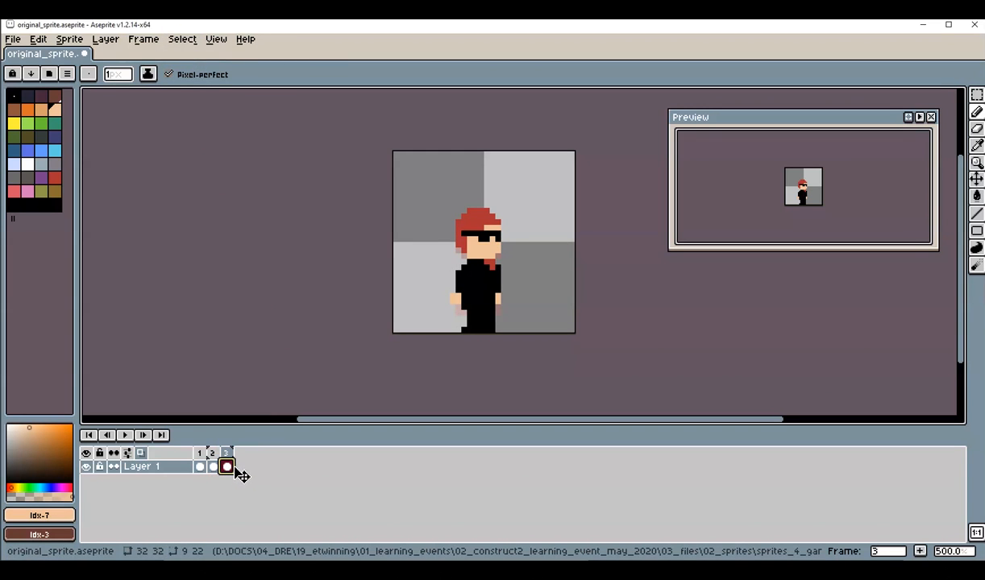
left_click_drag(244, 475, 241, 468)
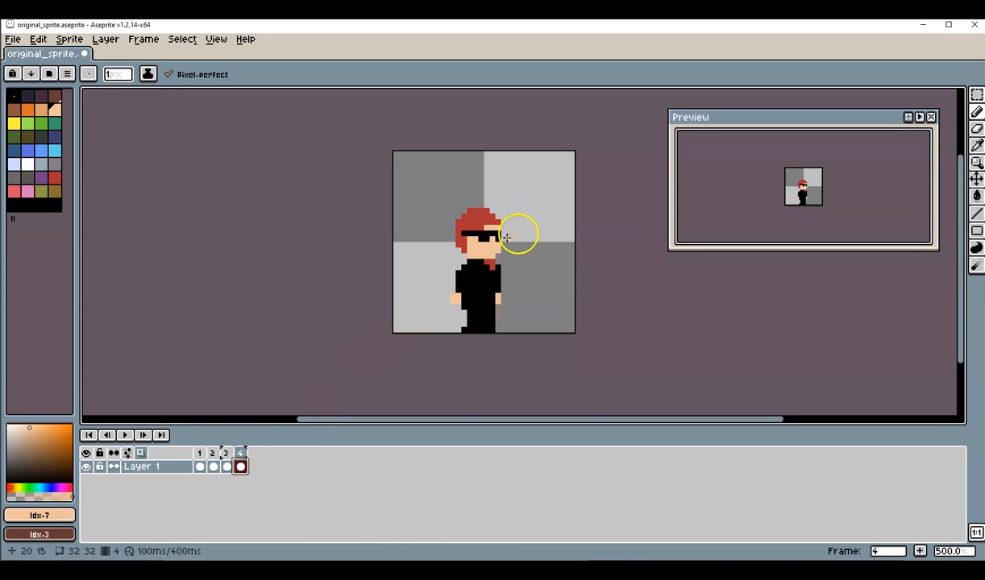
left_click(976, 95)
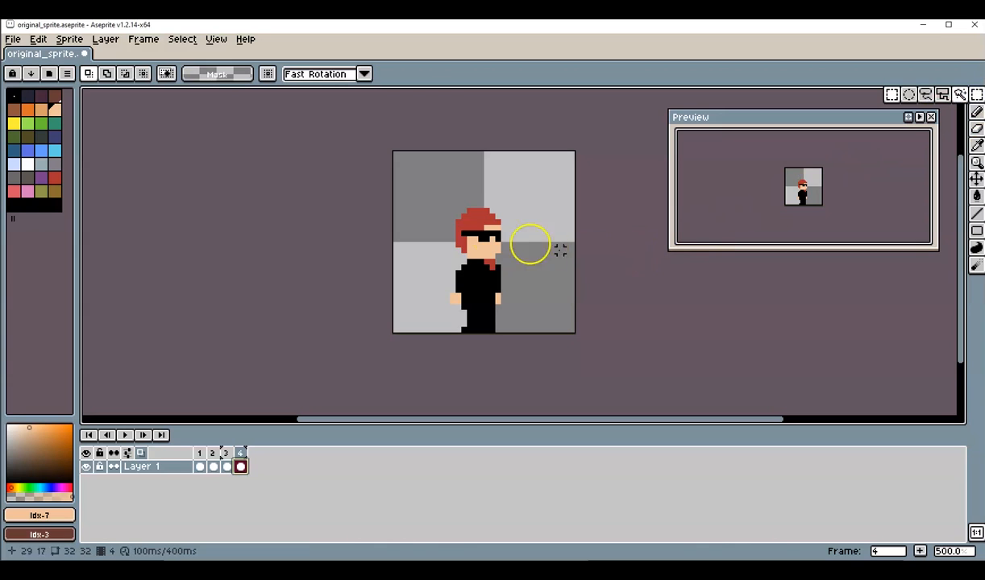
left_click_drag(446, 198, 517, 265)
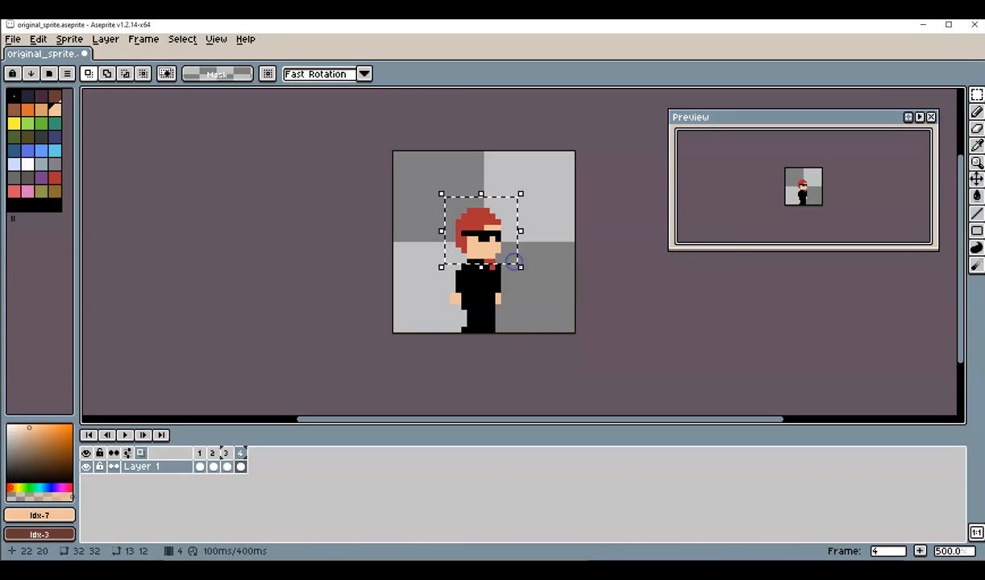
left_click(510, 189)
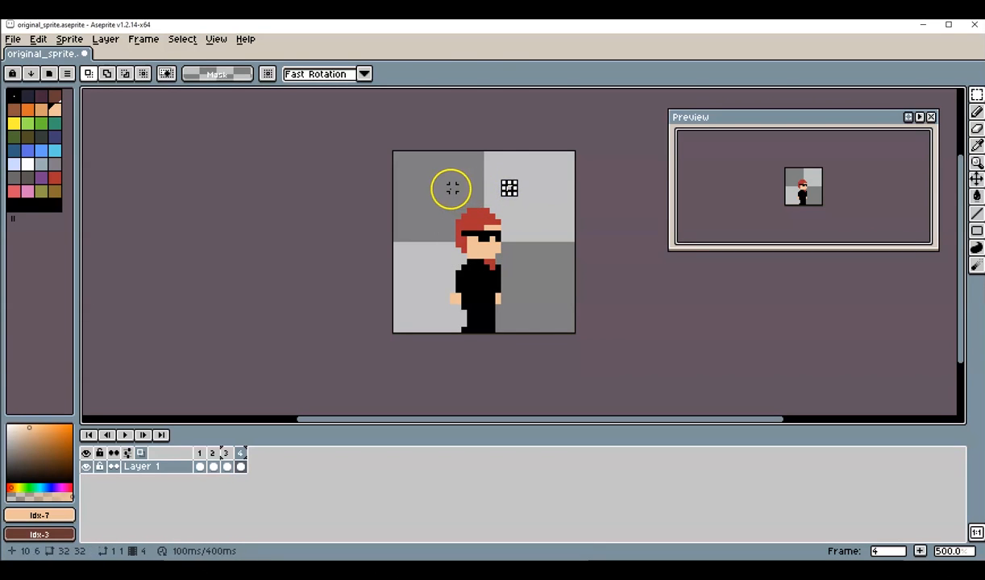
left_click_drag(446, 192, 508, 251)
left_click(491, 225)
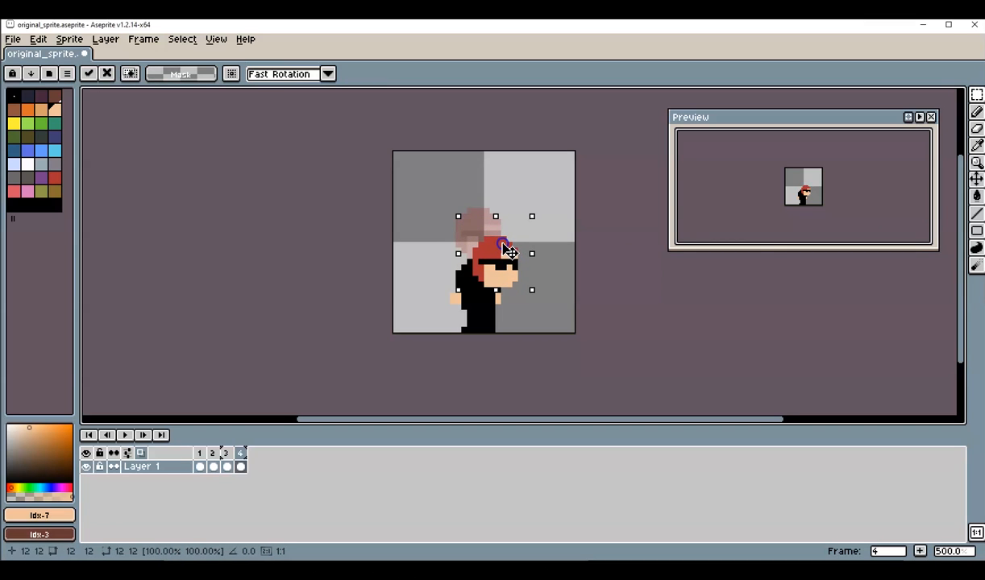
left_click_drag(501, 243, 500, 248)
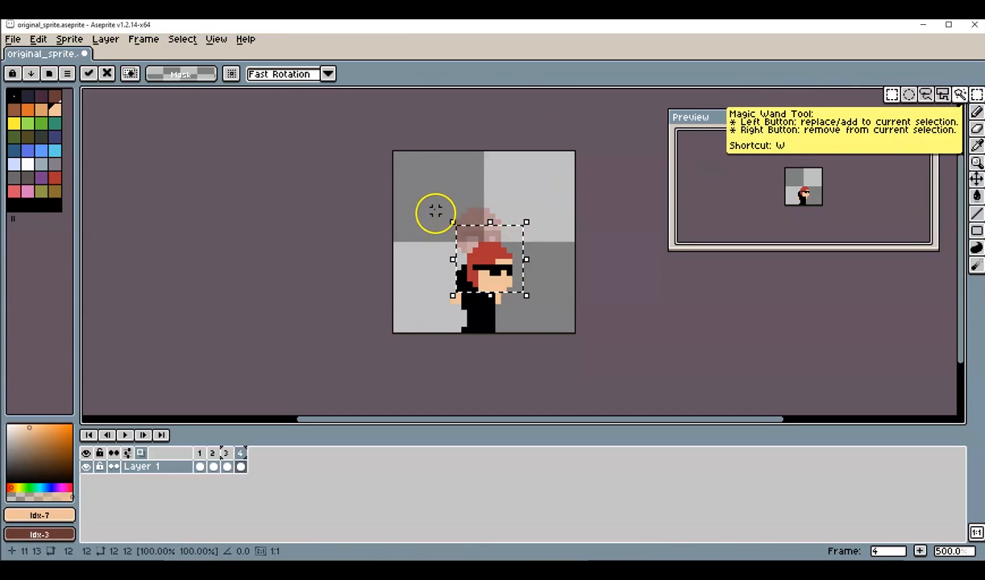
Move the character's head and upper body above the legs down 1 pixel in frame 4 and clear the selection.
left_click(437, 210)
left_click_drag(438, 209, 524, 311)
left_click(497, 256)
left_click_drag(494, 257, 492, 257)
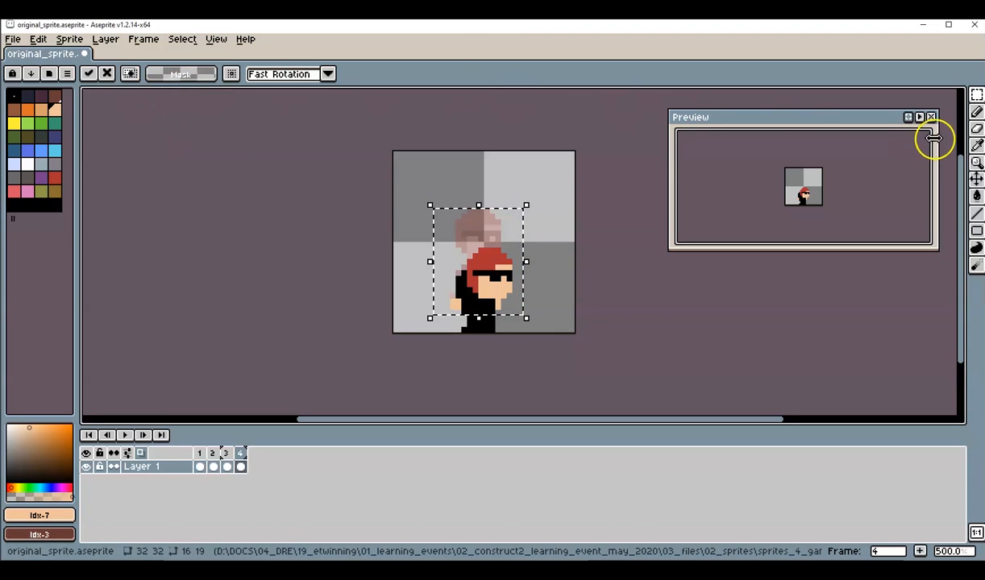
left_click(976, 112)
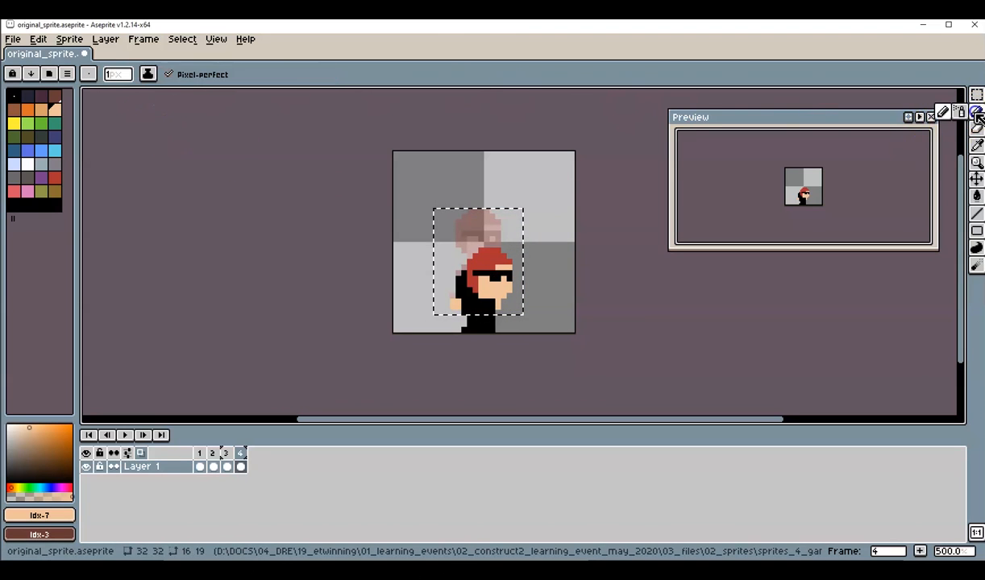
left_click(182, 40)
left_click(193, 69)
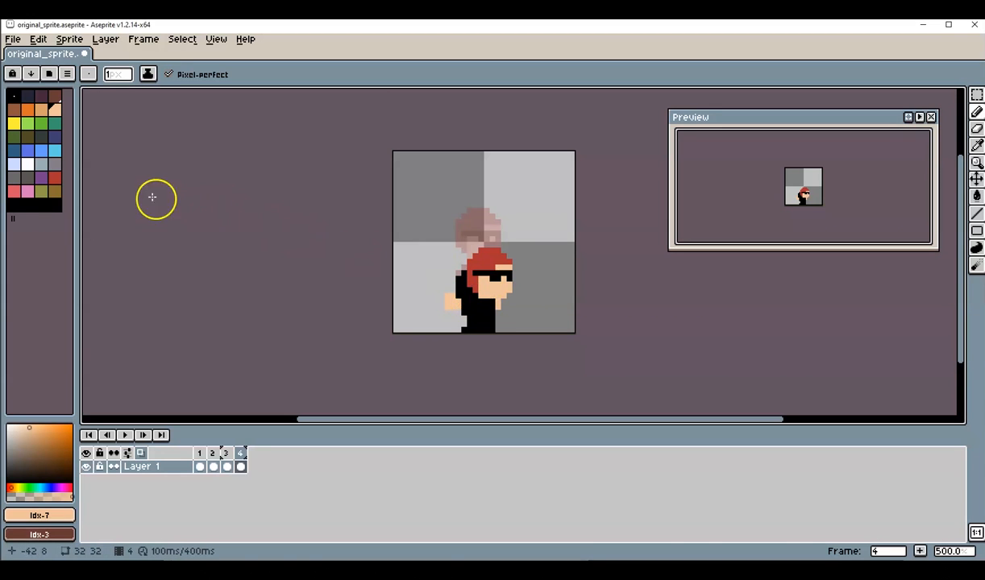
Erase the lowest pixels of the rear hand in frame 4 and paint the rear arm down to the hand in the body's black.
left_click(976, 127)
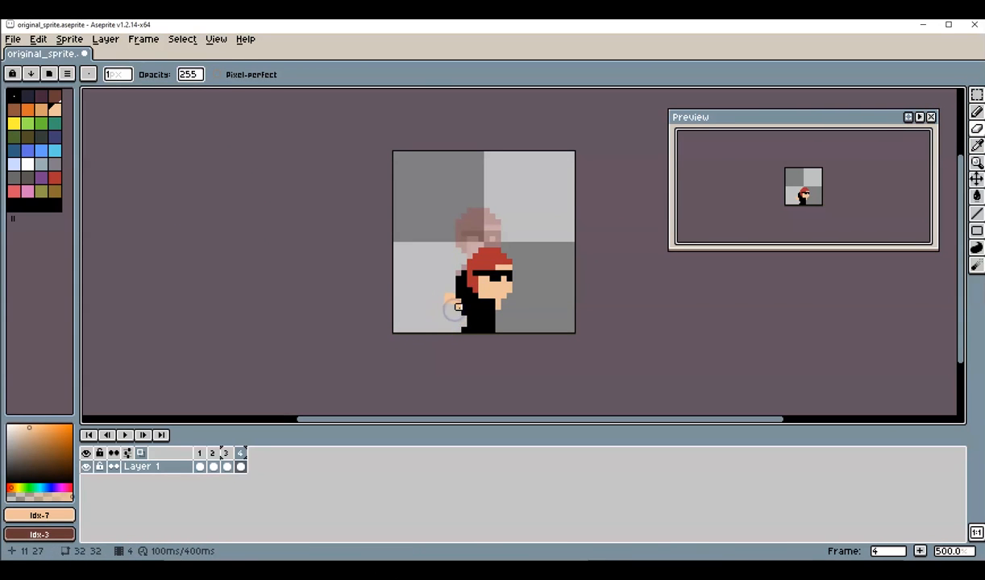
left_click(975, 112)
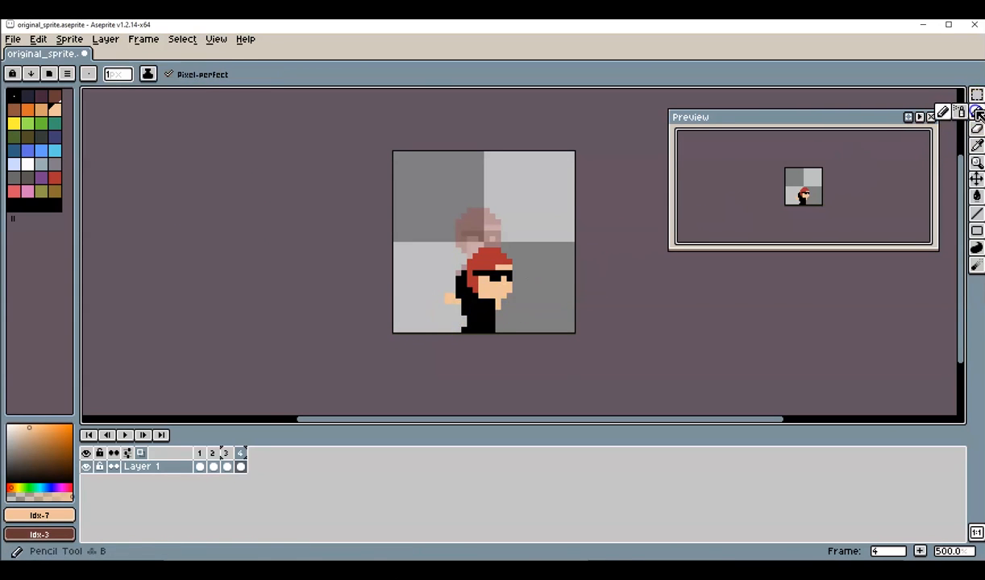
left_click(940, 113)
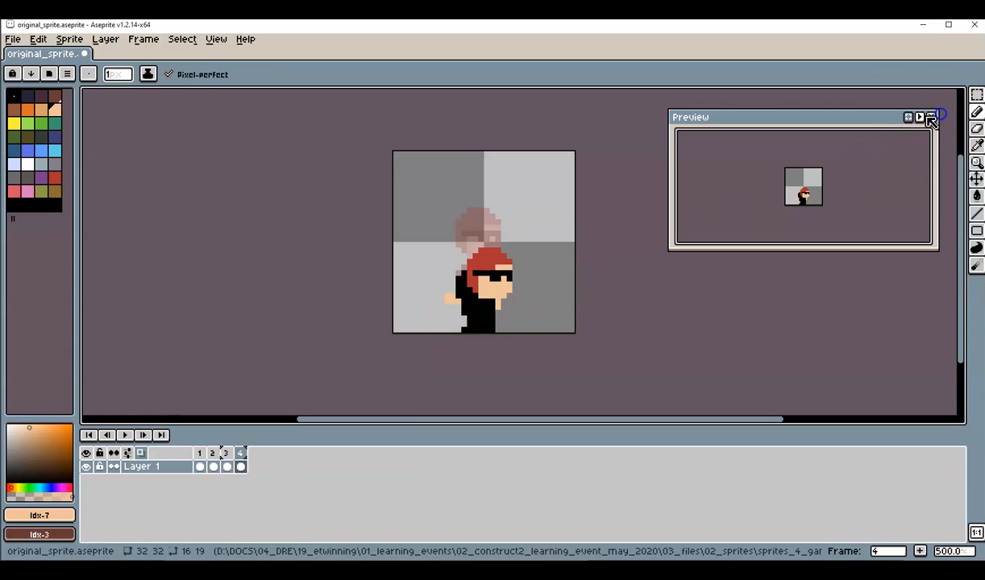
left_click(480, 308, "alt")
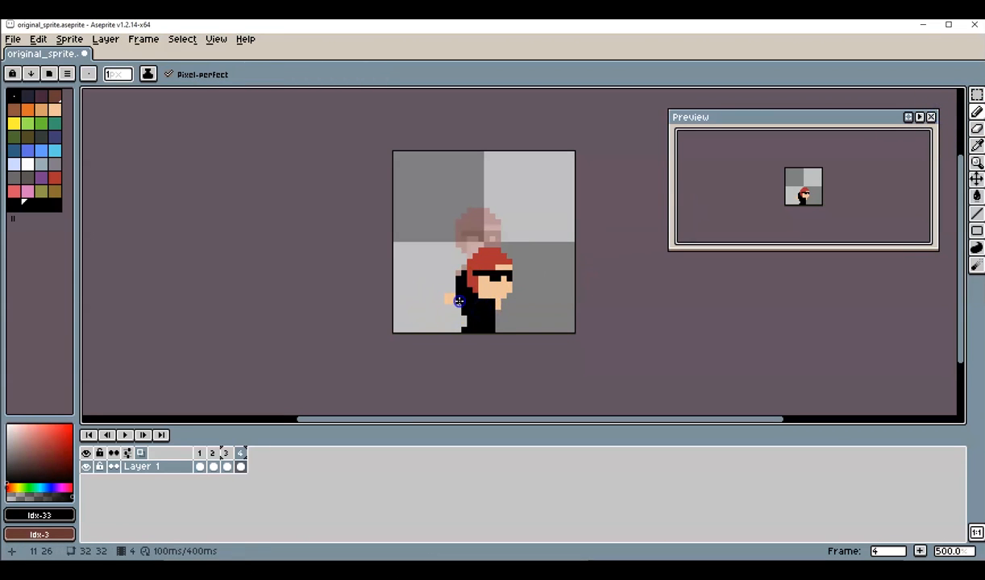
left_click(448, 290)
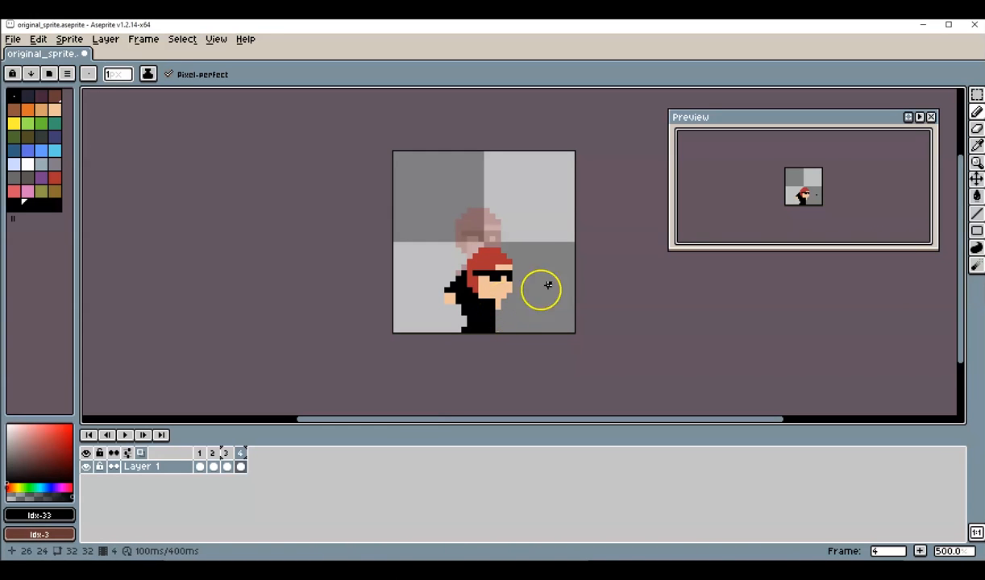
Erase the lowest skin pixel under the chin in frame 4 and paint a small beard there in the head's red.
left_click(977, 131)
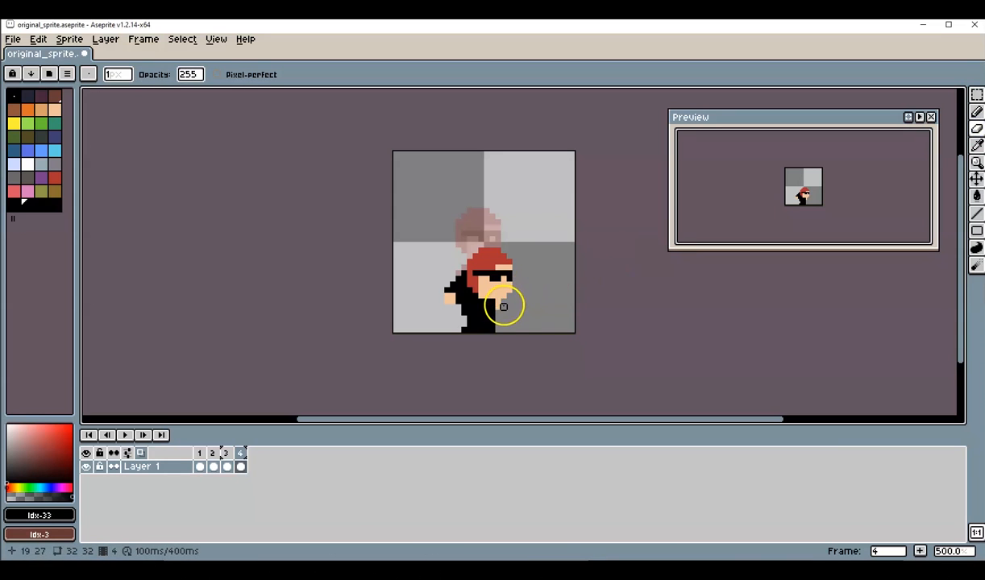
left_click(976, 111)
left_click(479, 262, "alt")
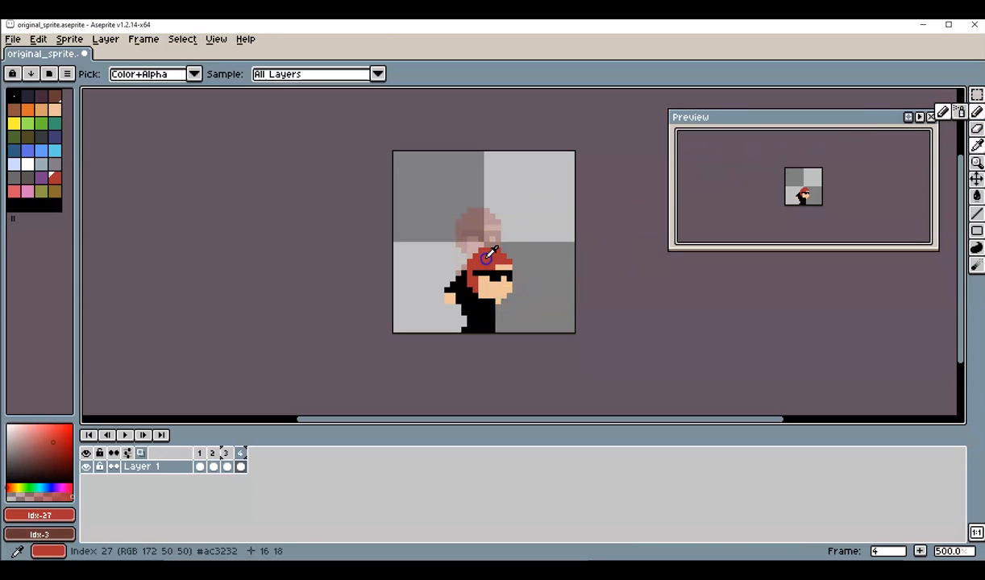
left_click(503, 303)
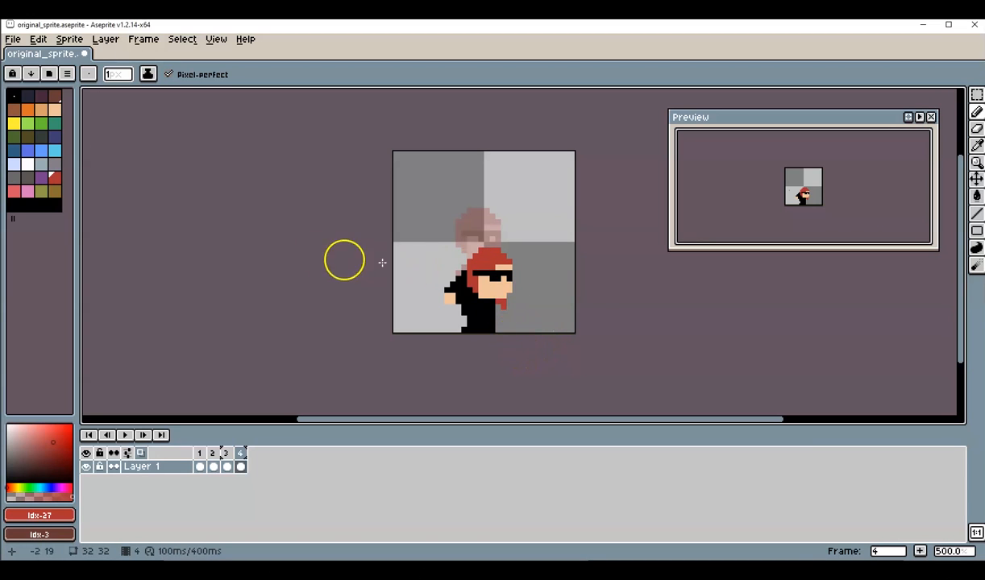
left_click(976, 128)
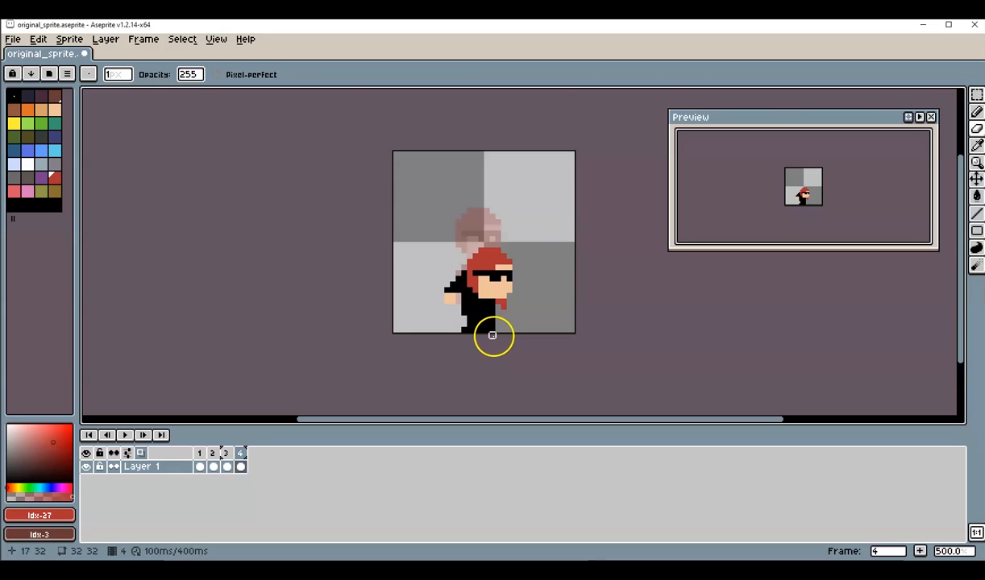
key("ctrl+z")
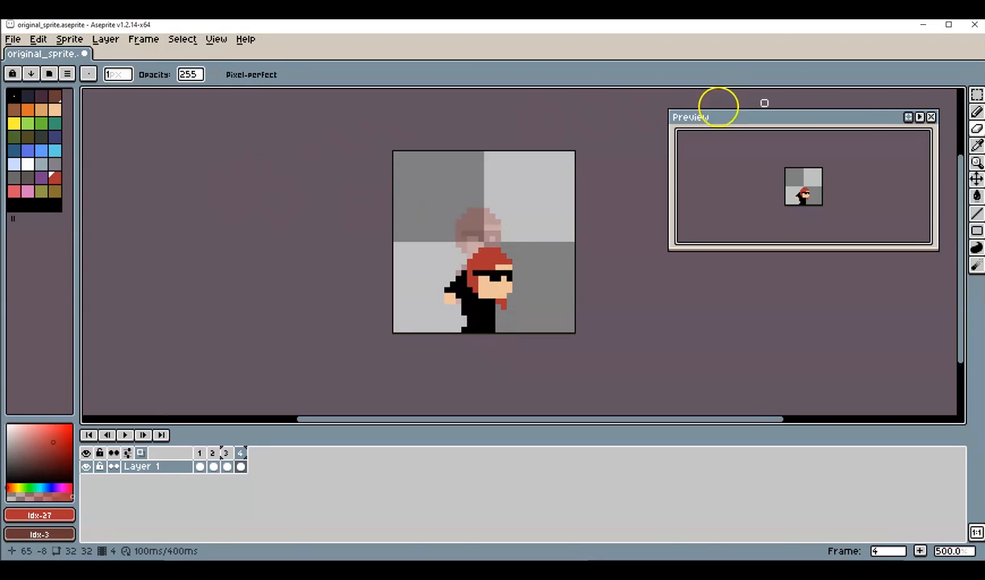
left_click(976, 112)
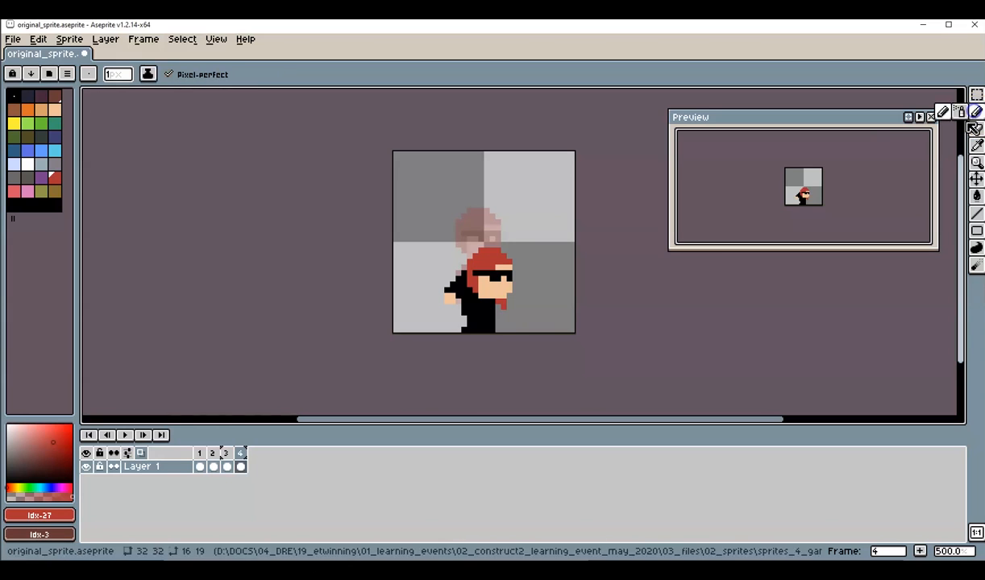
Duplicate frame 4 as frame 5 and clear the selection around the character.
left_click(242, 467)
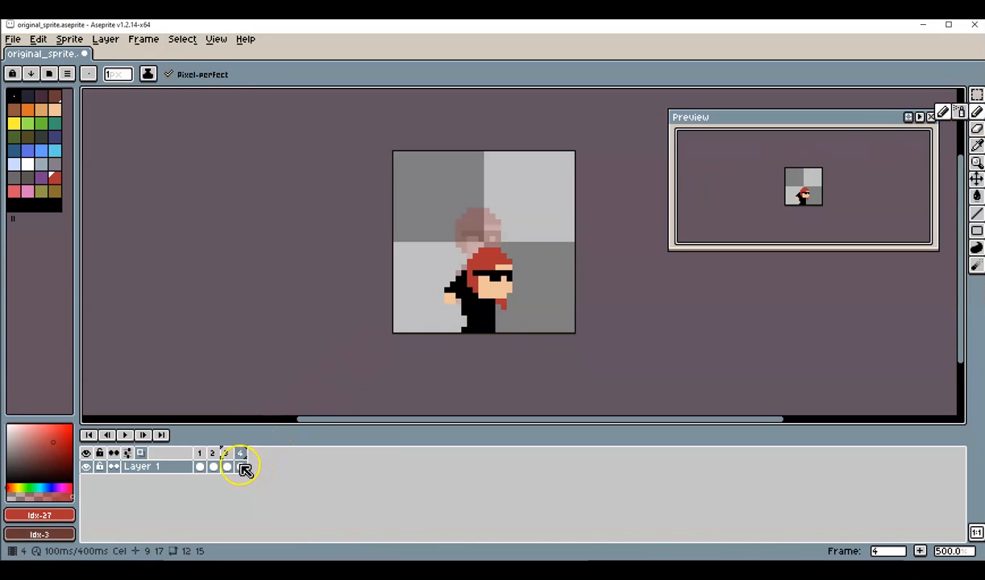
left_click(245, 468, "ctrl")
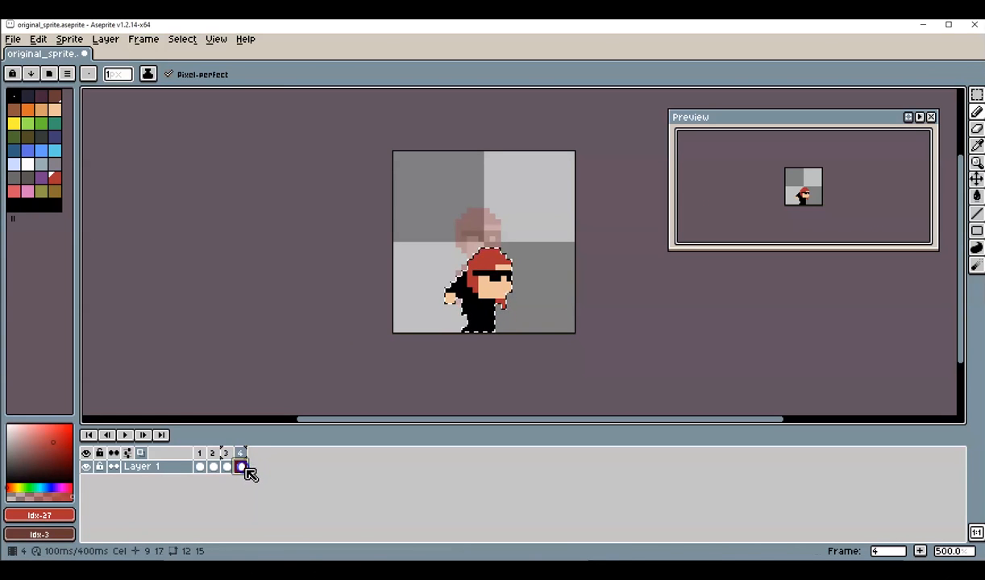
left_click_drag(246, 469, 253, 469)
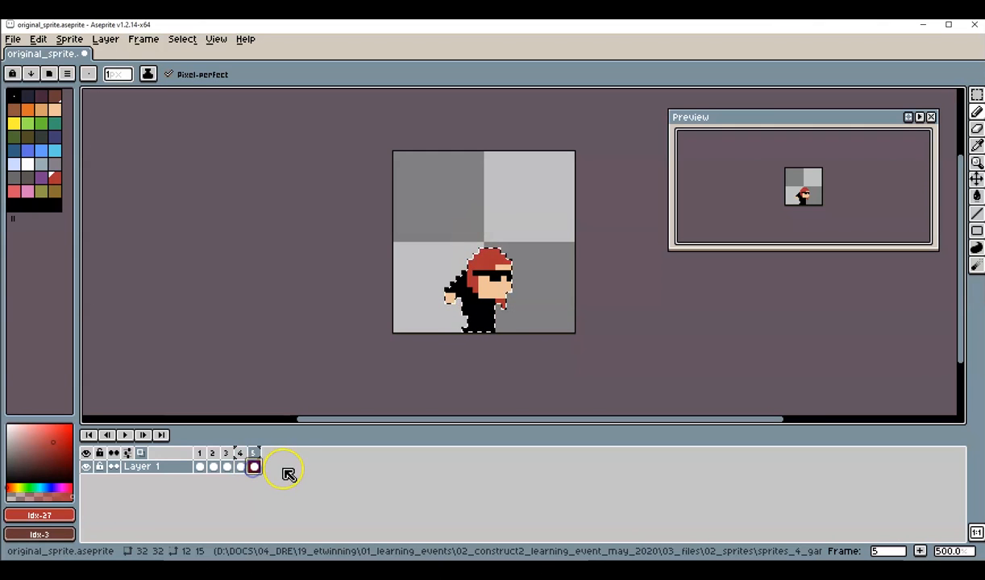
left_click(182, 38)
left_click(189, 68)
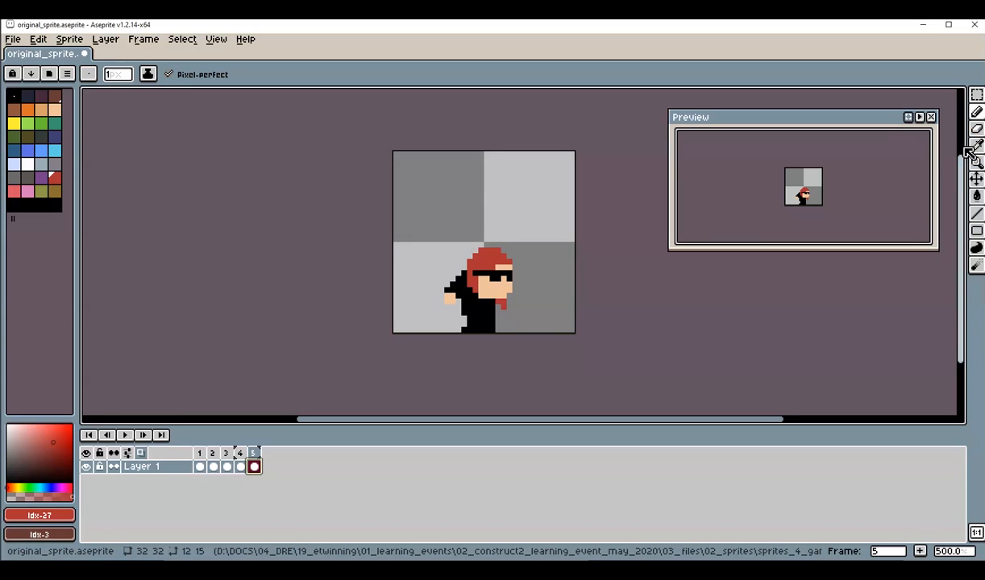
Return to frame 4 and erase the lowest red pixel of the beard under the chin.
left_click(241, 457)
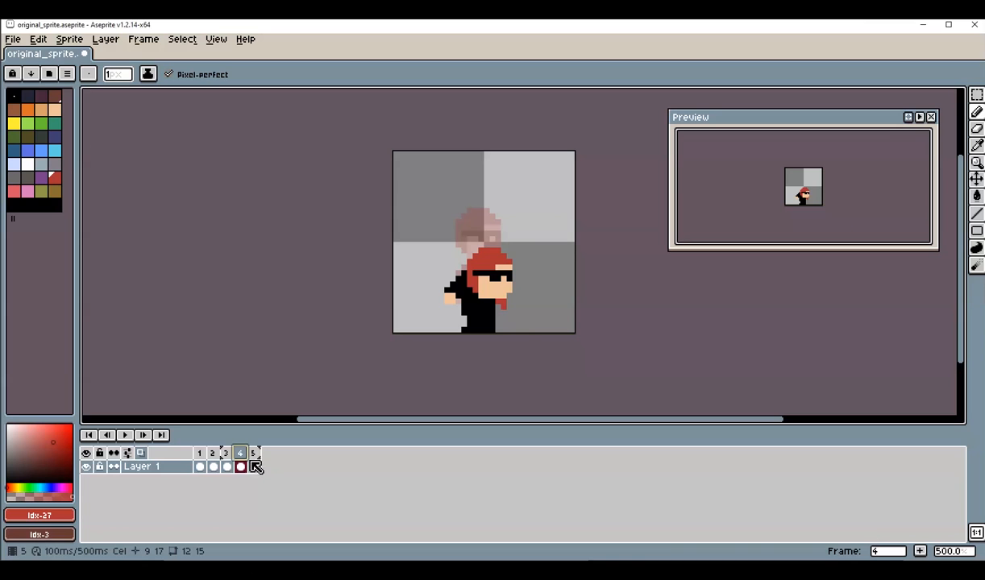
left_click(977, 127)
left_click(503, 309)
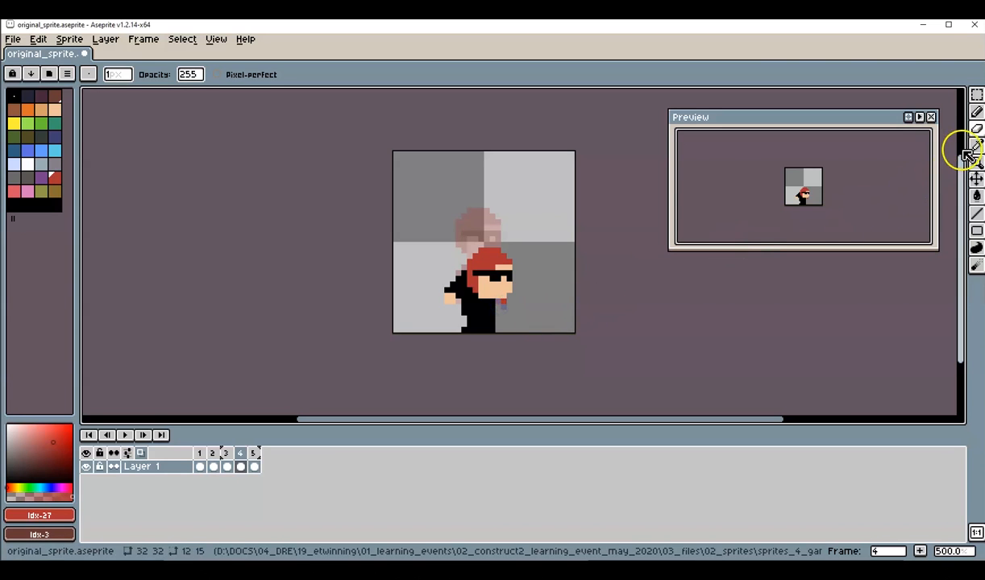
Paint new black sunglasses in frame 4 about 3 pixels below the existing ones, using the color of the old pair.
left_click(977, 112)
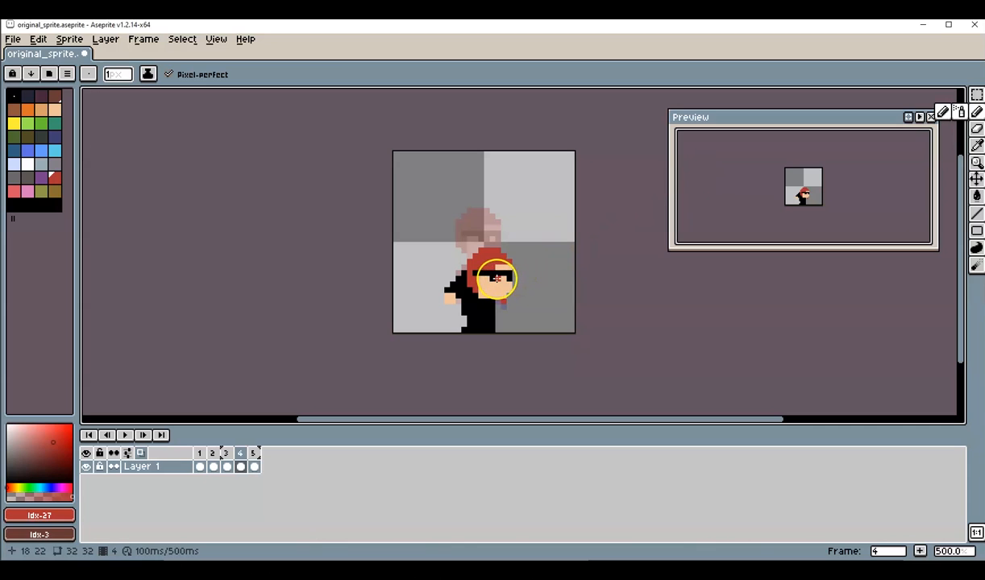
key("i")
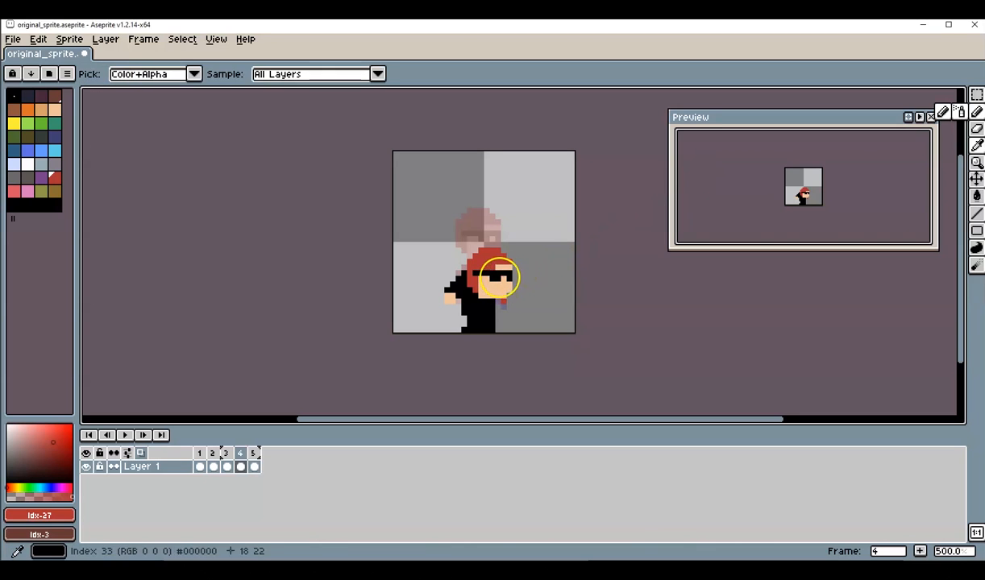
left_click(501, 269)
key("b")
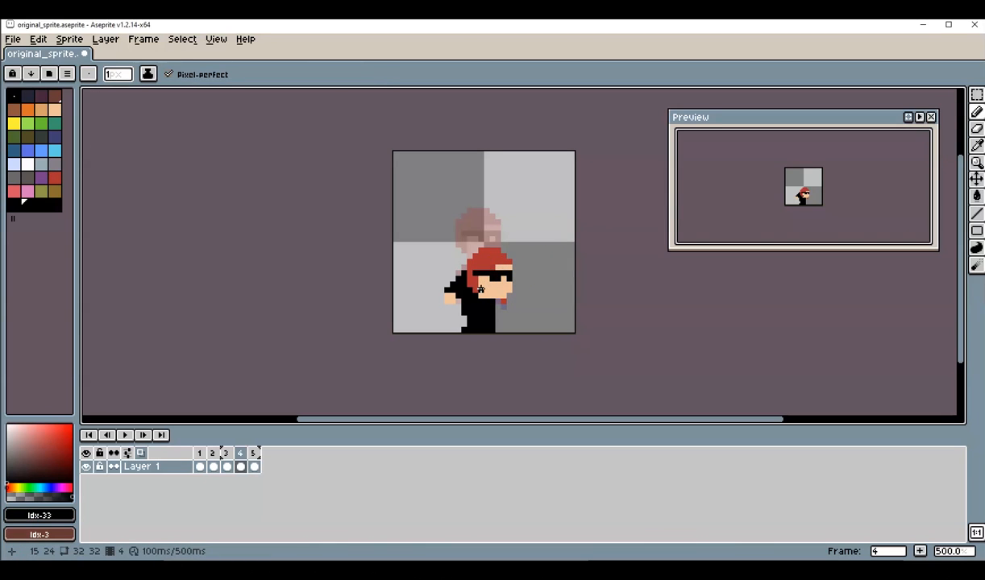
left_click(480, 289)
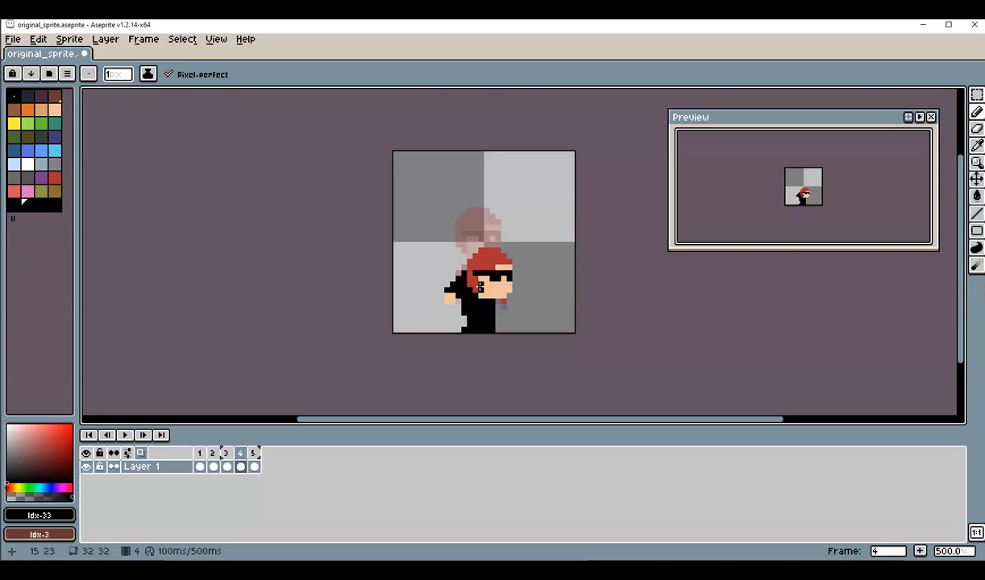
left_click(491, 290)
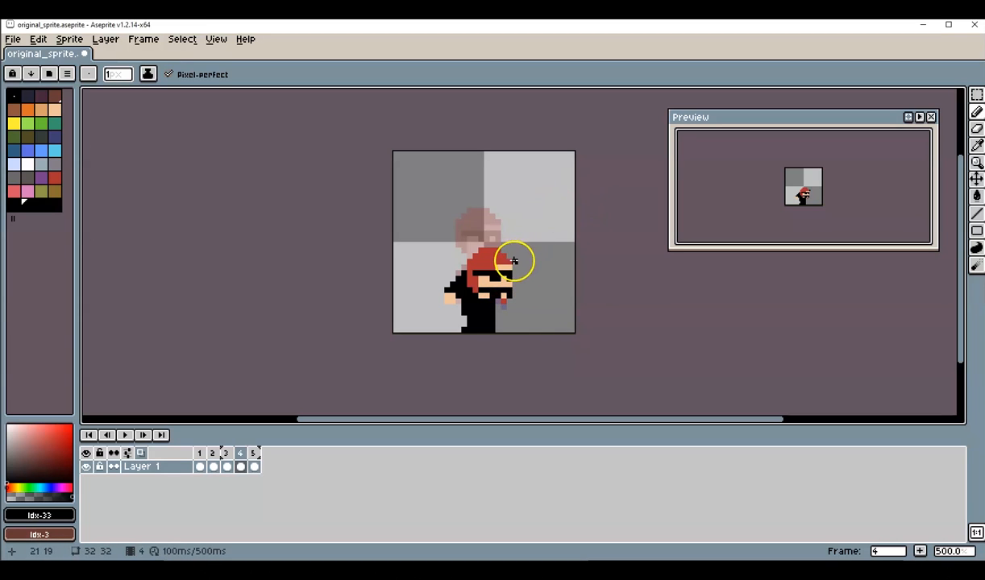
Cover the old sunglasses and forehead in frame 4 with the head's red, leaving a strip of skin above the new sunglasses.
key("i")
left_click(486, 288, "alt")
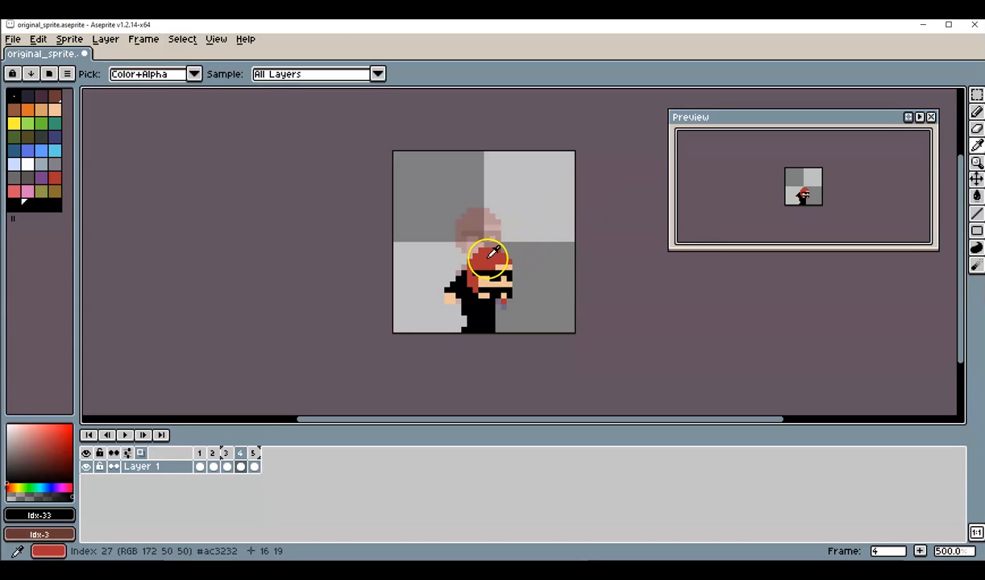
left_click(476, 273, "alt")
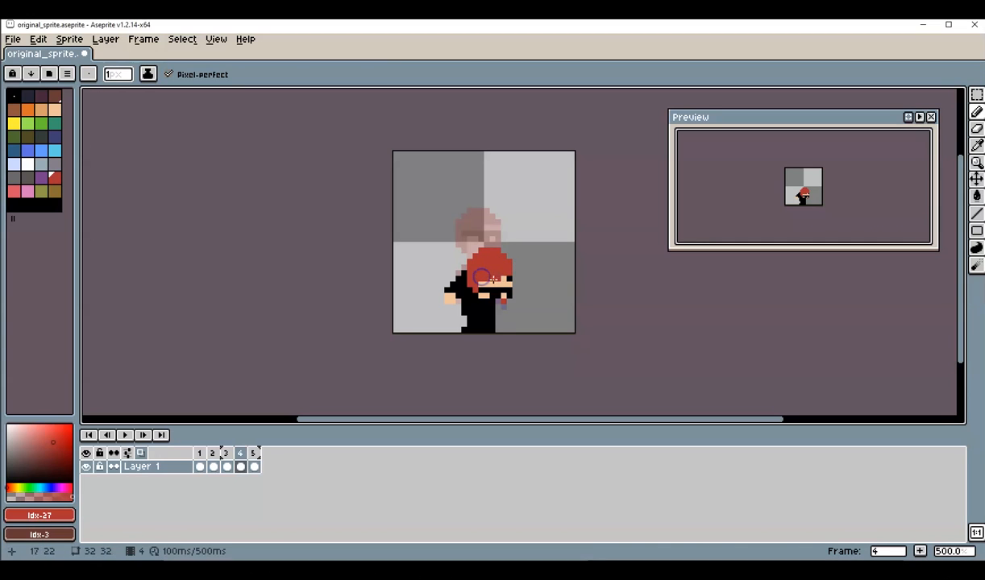
left_click(514, 278)
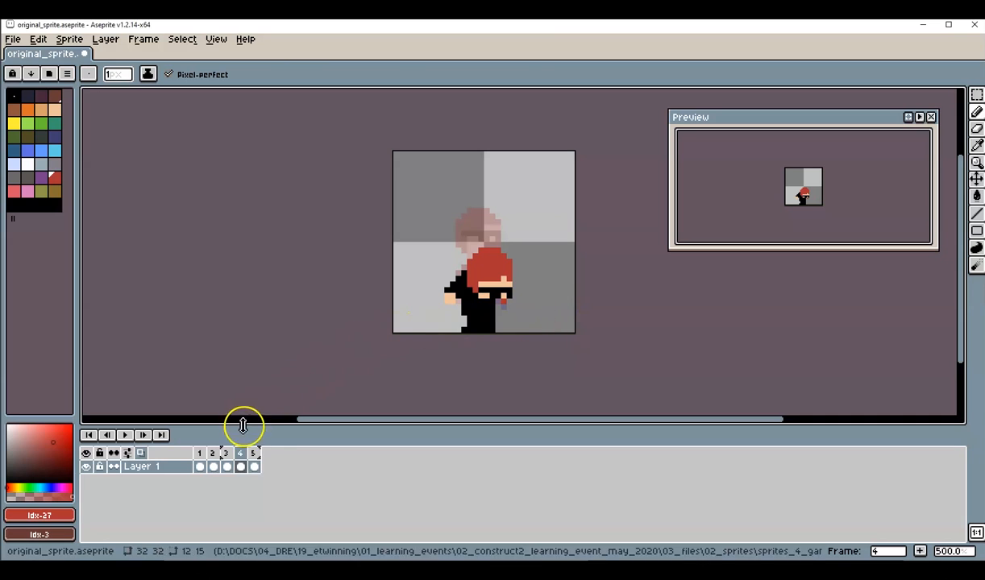
Check the character in frame 5 and delete that frame.
left_click(254, 455)
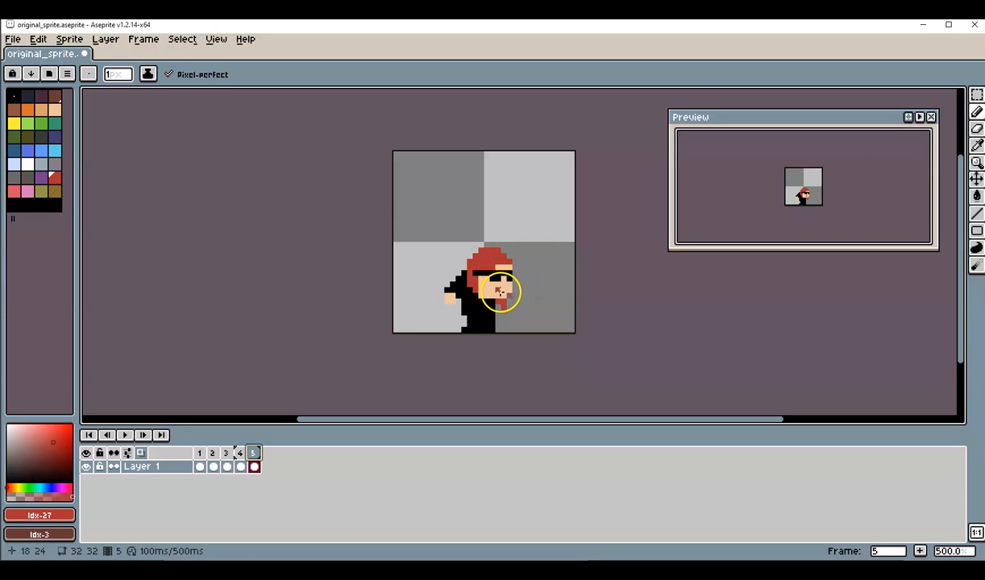
left_click(977, 98)
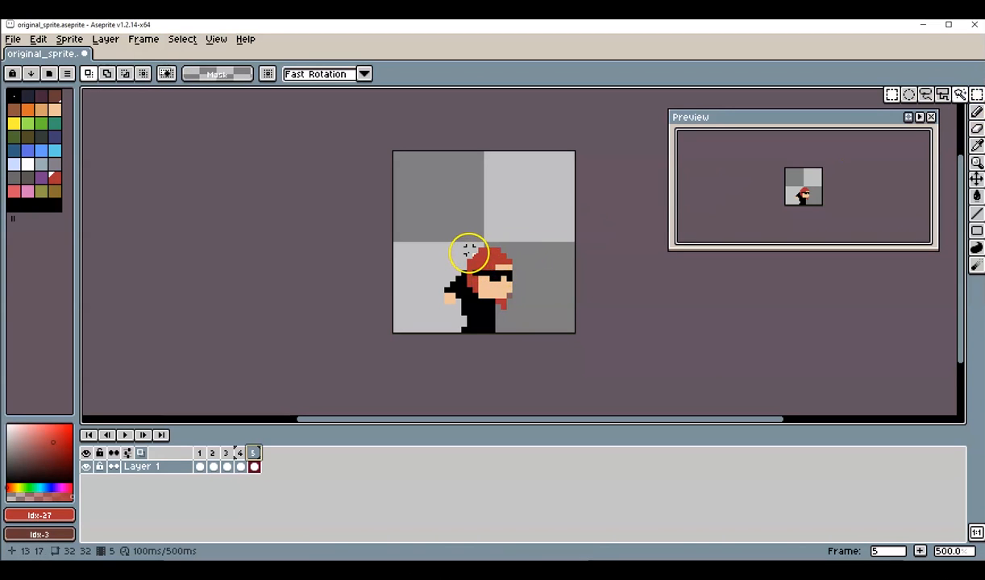
left_click(977, 114)
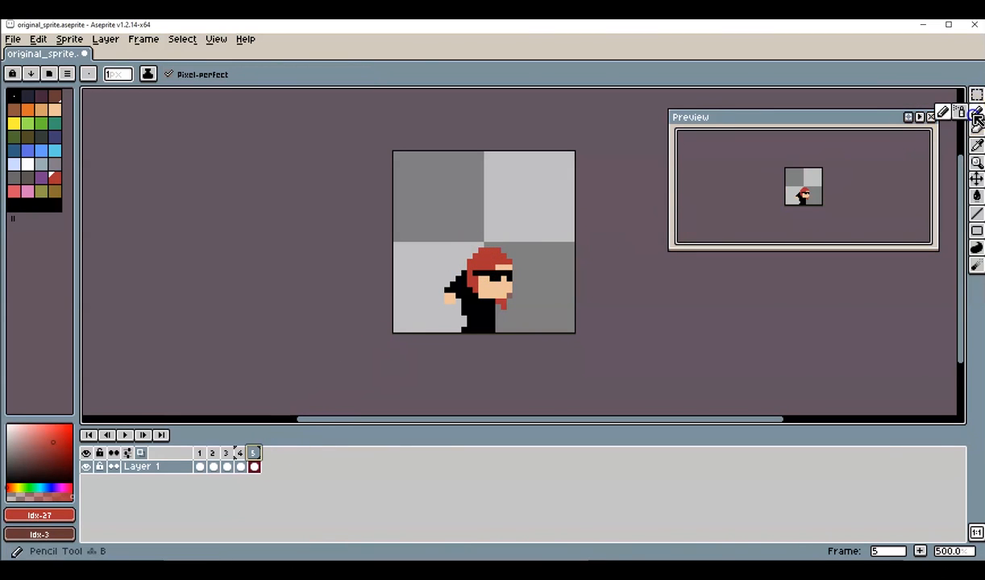
left_click(272, 465)
left_click(254, 467)
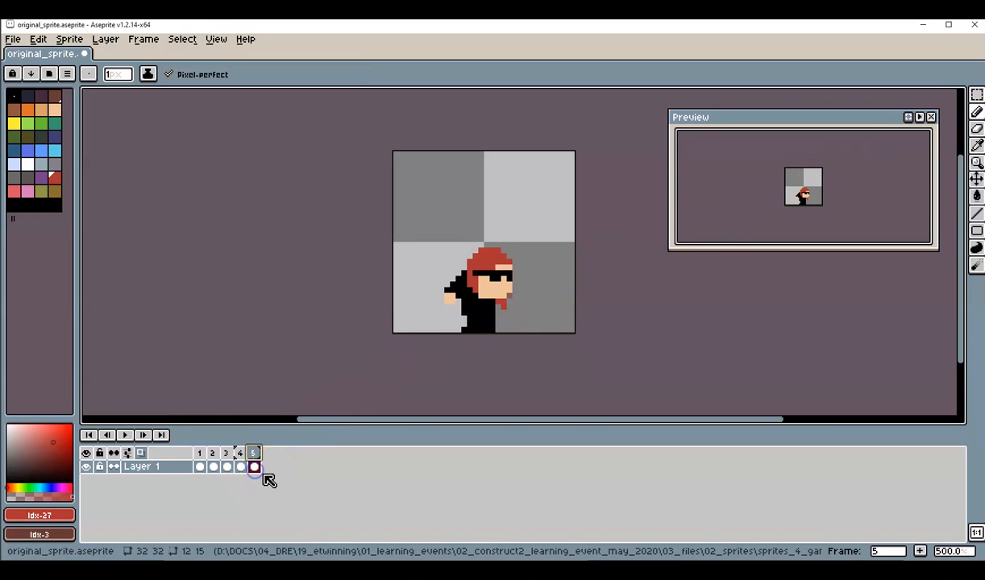
key("alt+c")
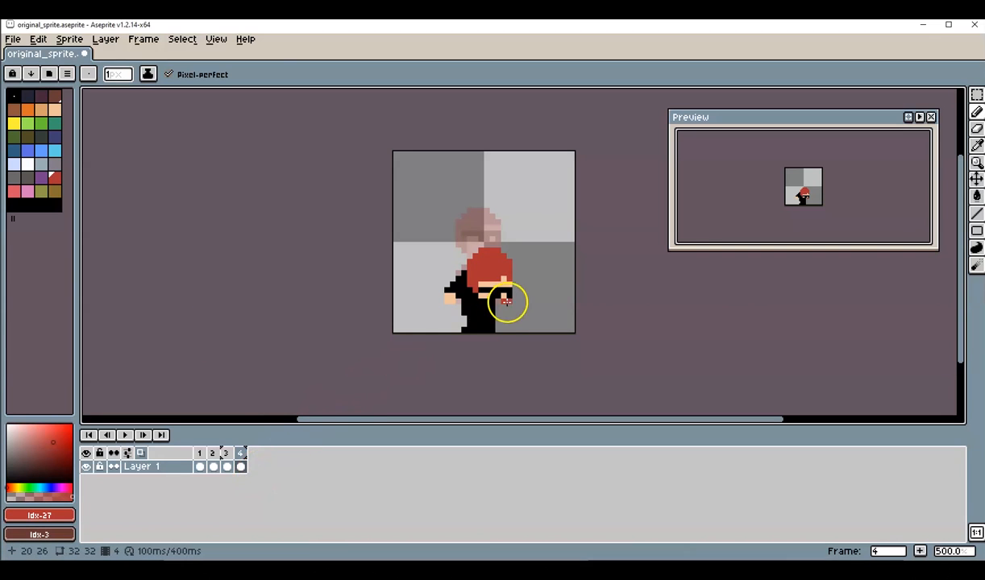
Erase the remaining red beard pixel in frame 4, repaint a small red beard farther back on the black body, and undo the last stroke.
left_click(977, 129)
left_click(503, 303)
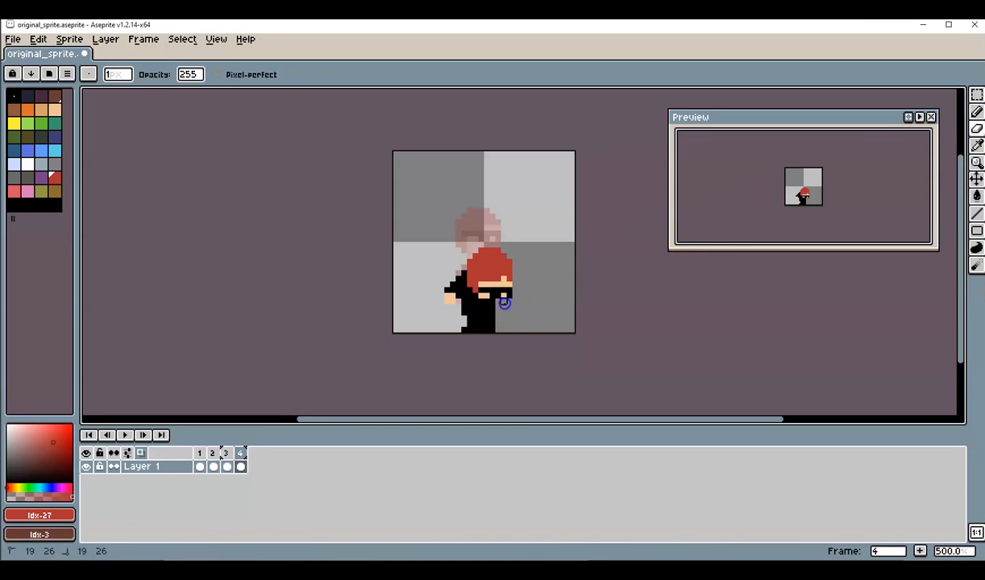
key("b")
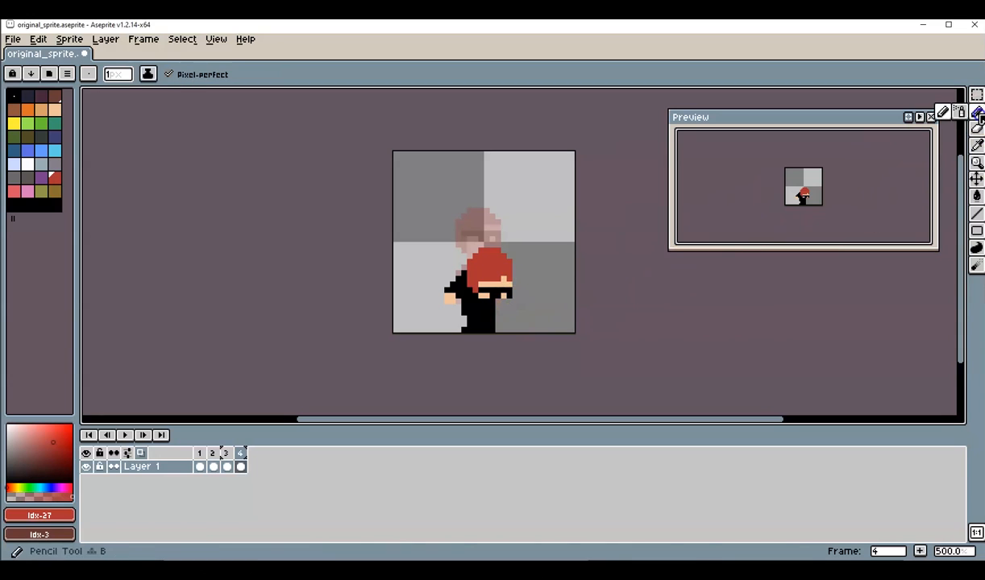
left_click(490, 265, "alt")
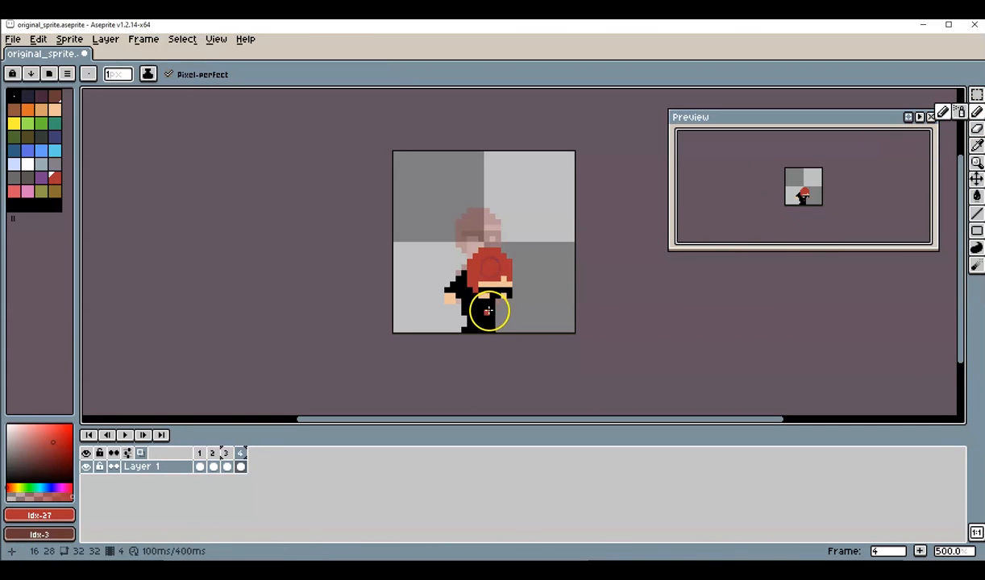
right_click(493, 304)
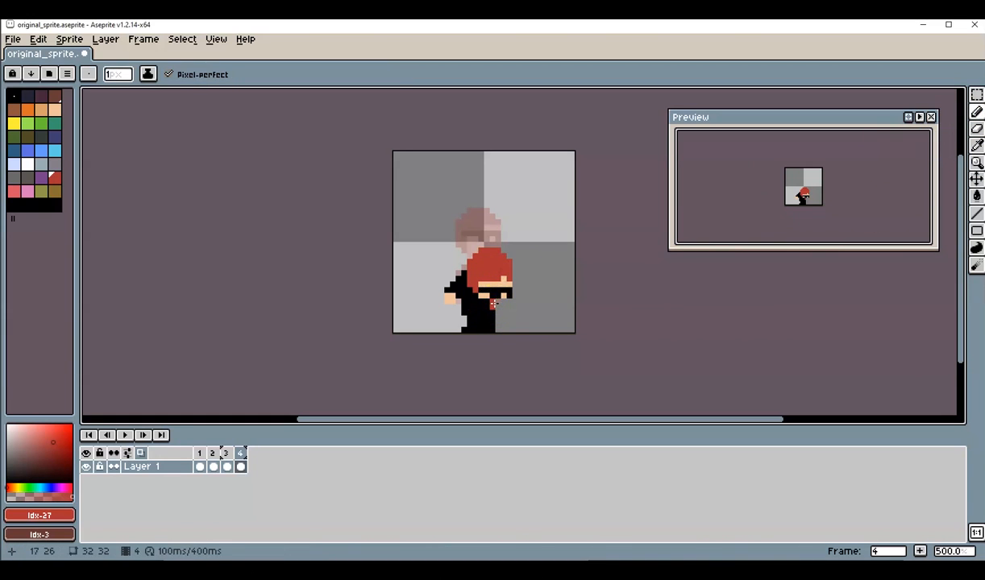
left_click(489, 303)
key("ctrl+z")
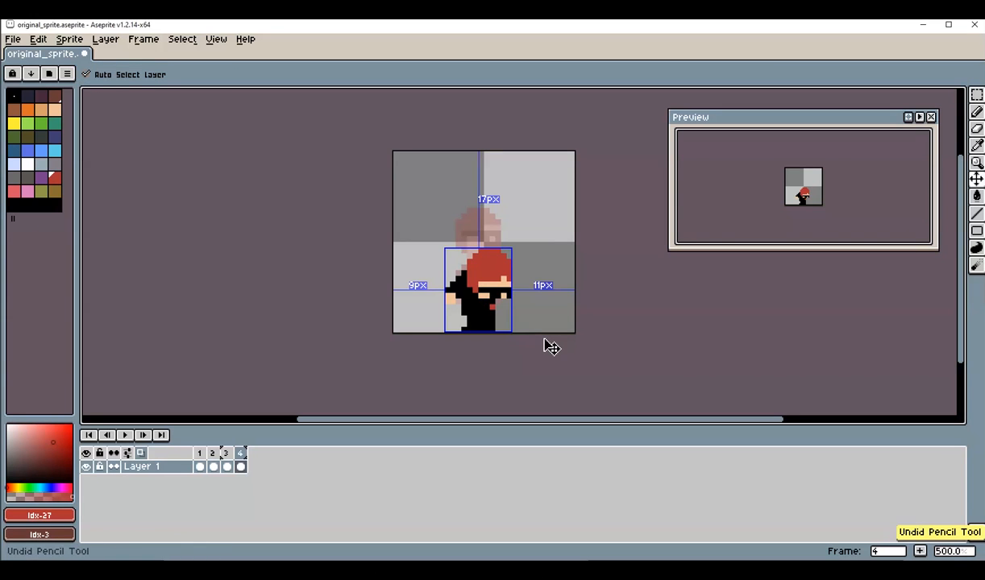
Paint a small red beard just below the sunglasses in frame 4 and duplicate that frame as frame 5.
left_click(500, 303)
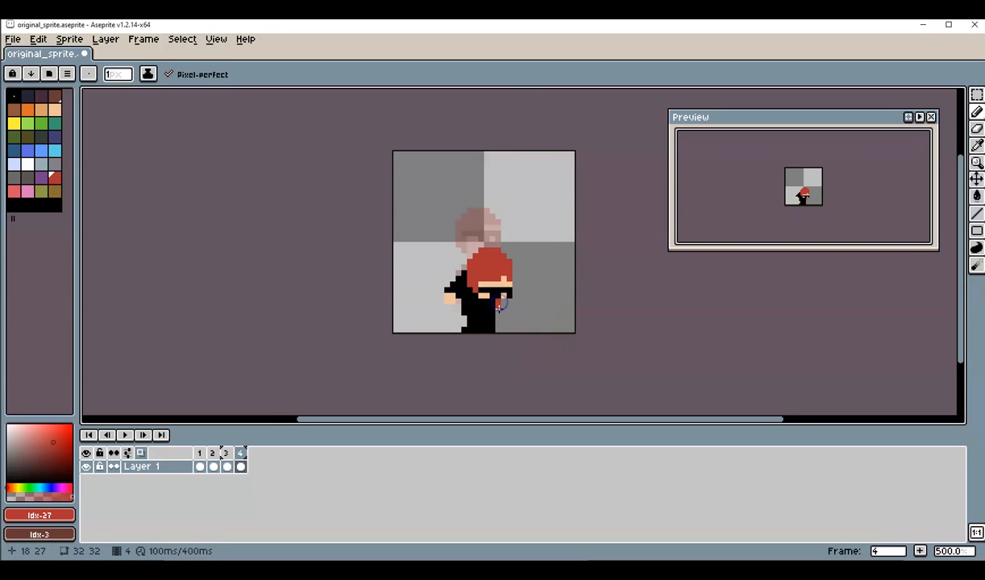
left_click(495, 305)
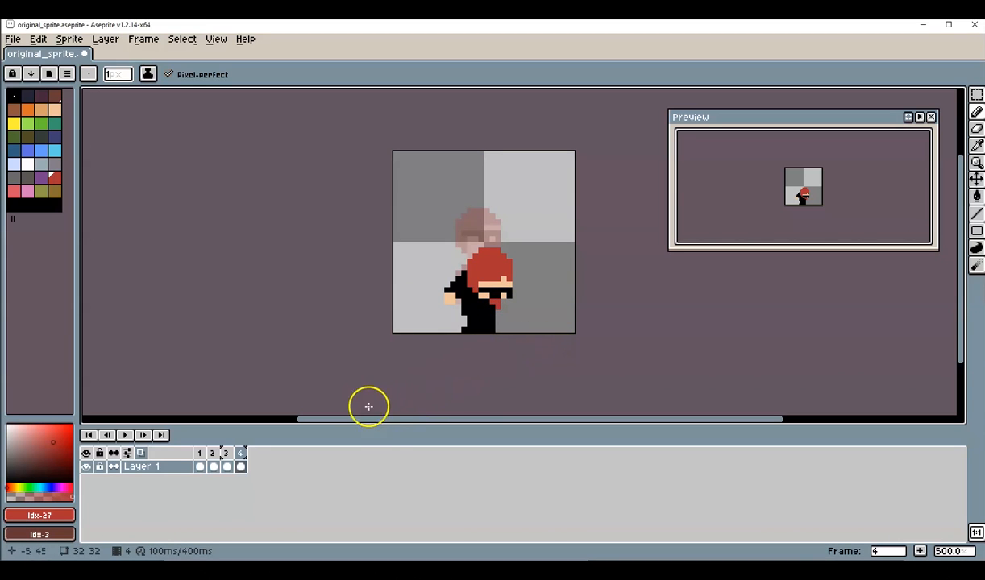
left_click(241, 467)
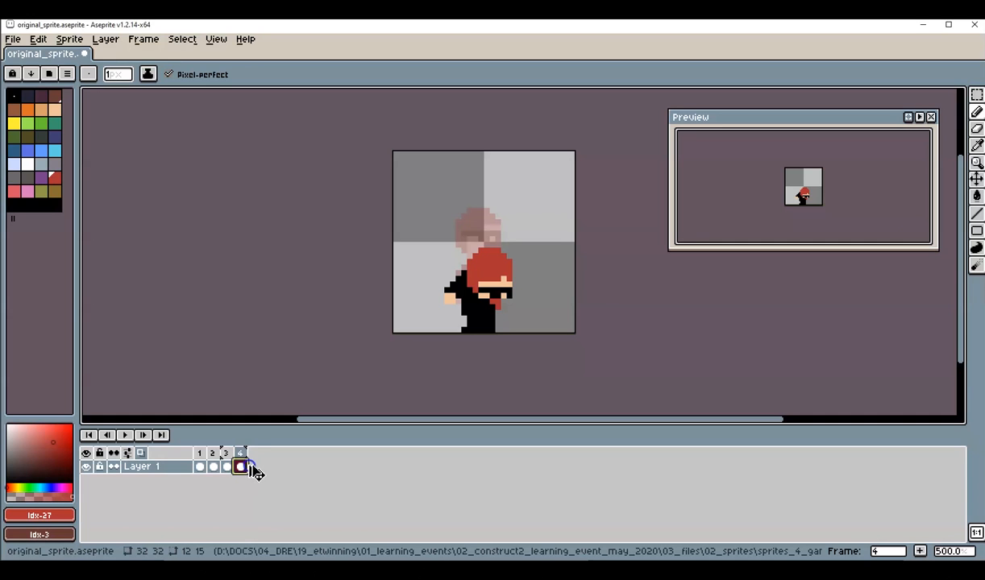
key("alt+n")
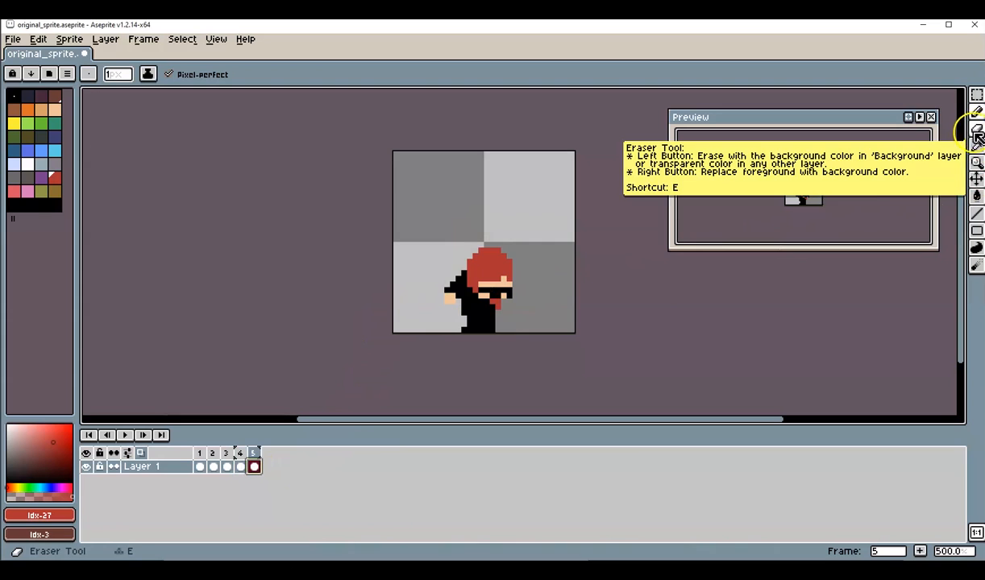
Try to rotate the head in frame 5 clockwise by about 59 degrees, and undo the attempt.
left_click(977, 96)
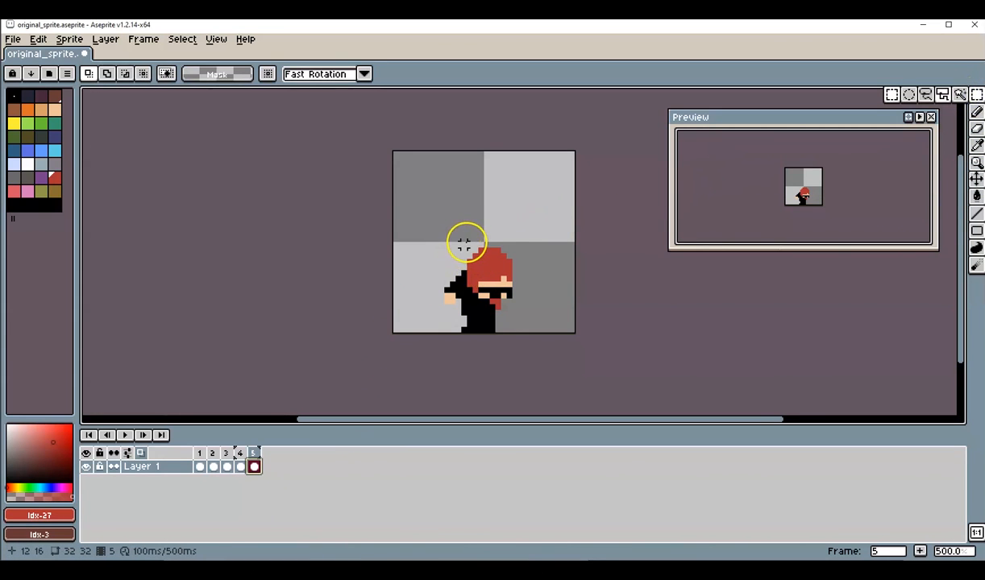
left_click_drag(464, 244, 514, 303)
left_click_drag(532, 240, 548, 296)
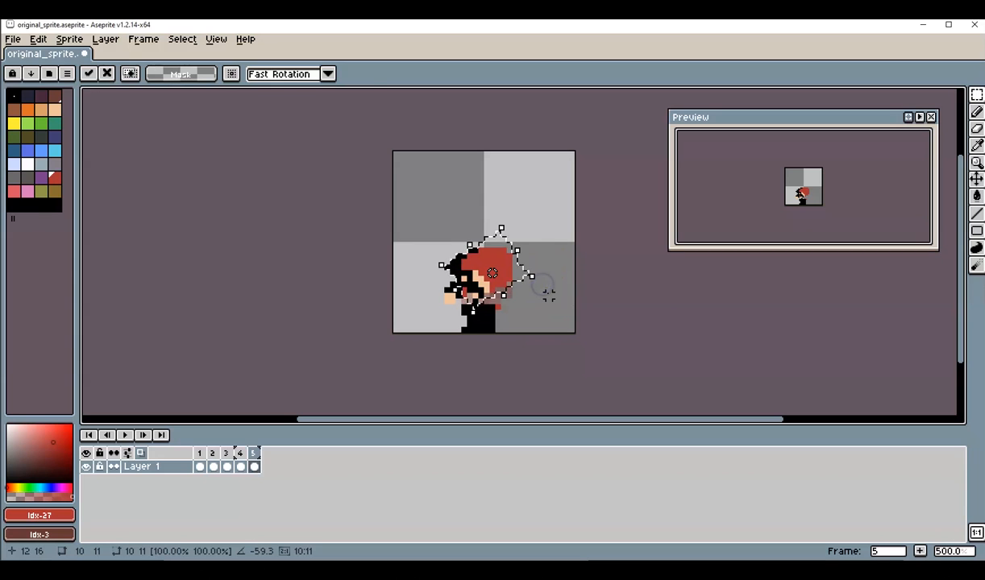
key("ctrl+z")
key("ctrl+z")
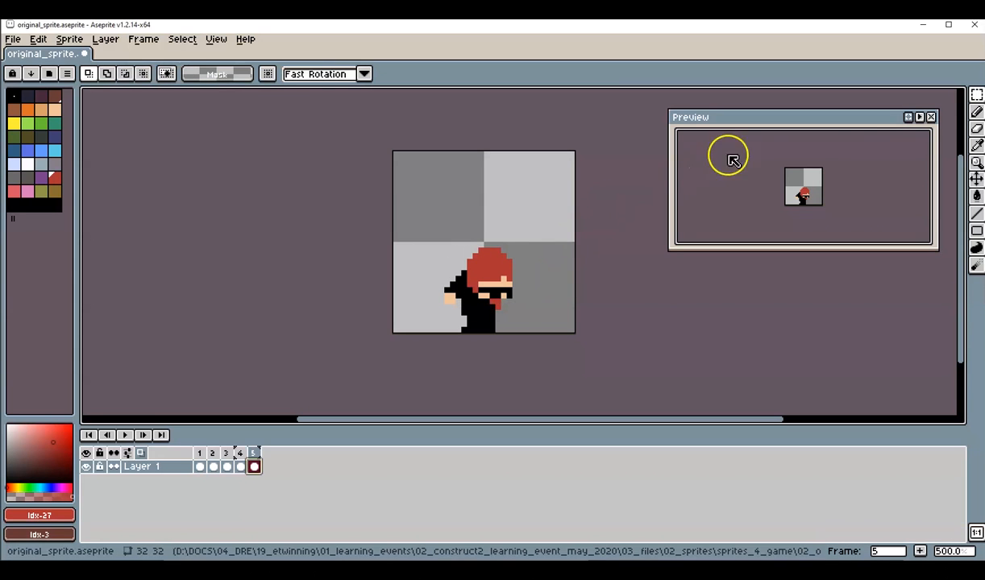
Move the whole head in frame 5 about 2 pixels forward and 6 pixels down, and clear the selection.
left_click(976, 112)
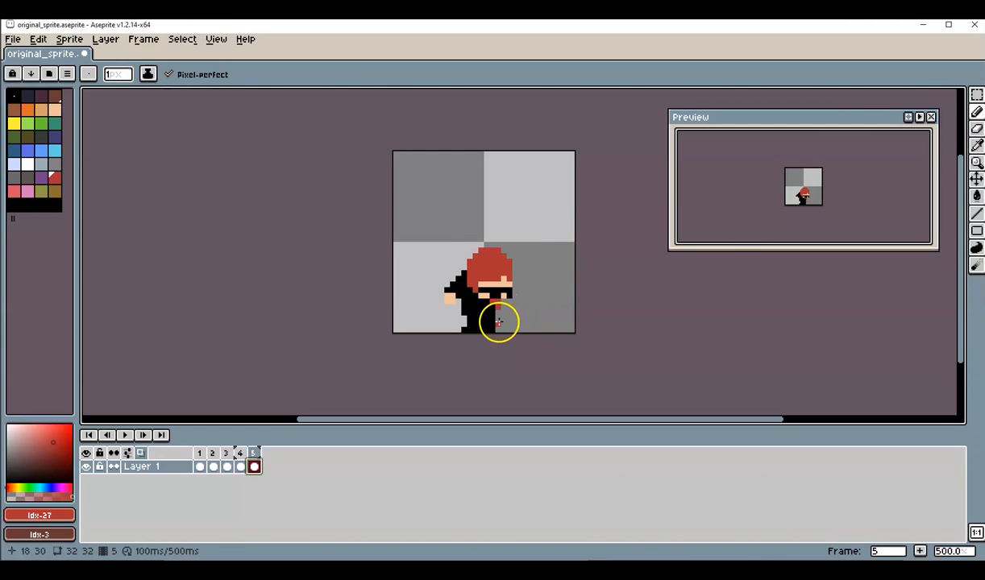
left_click(976, 95)
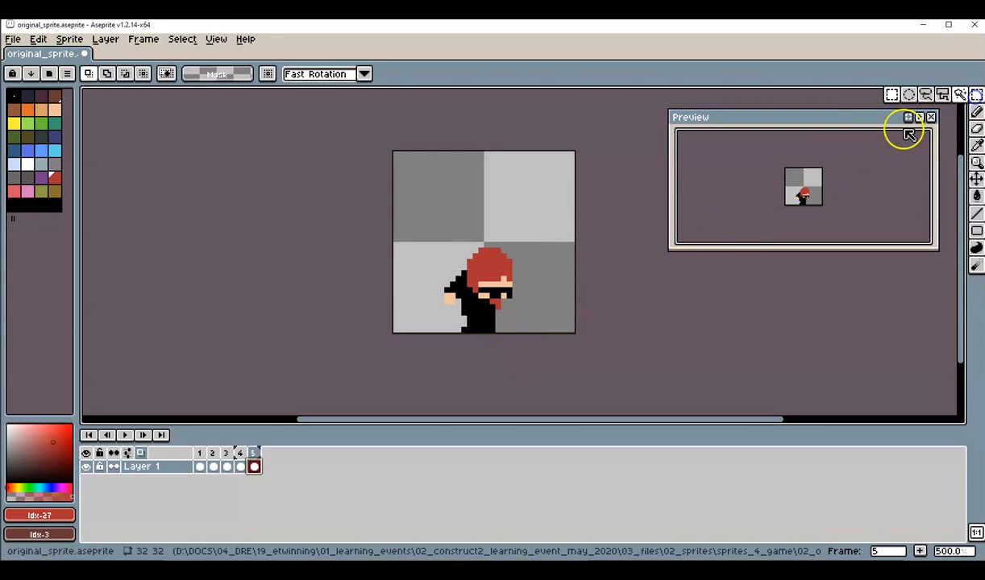
left_click(959, 95)
left_click_drag(464, 245, 512, 296)
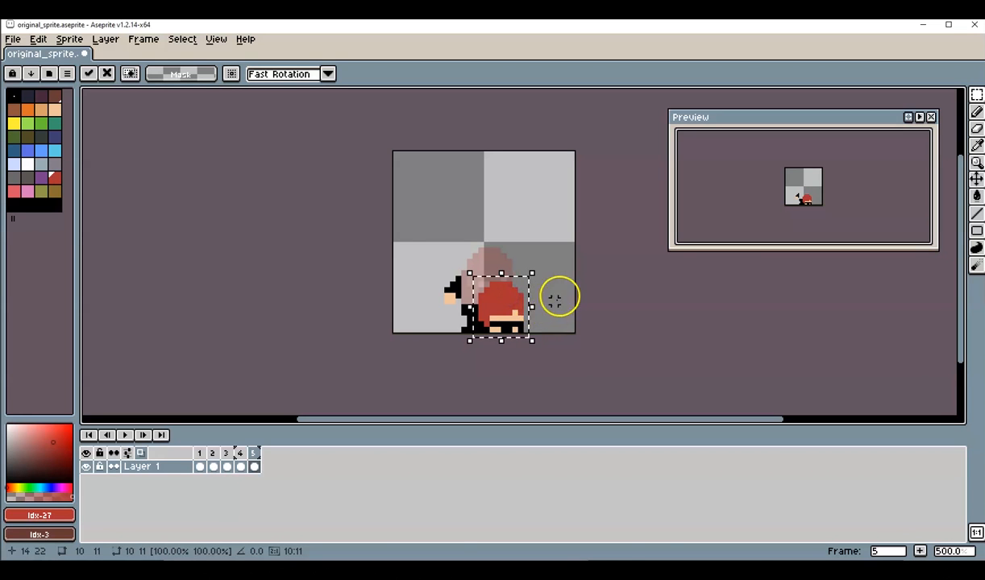
left_click(976, 112)
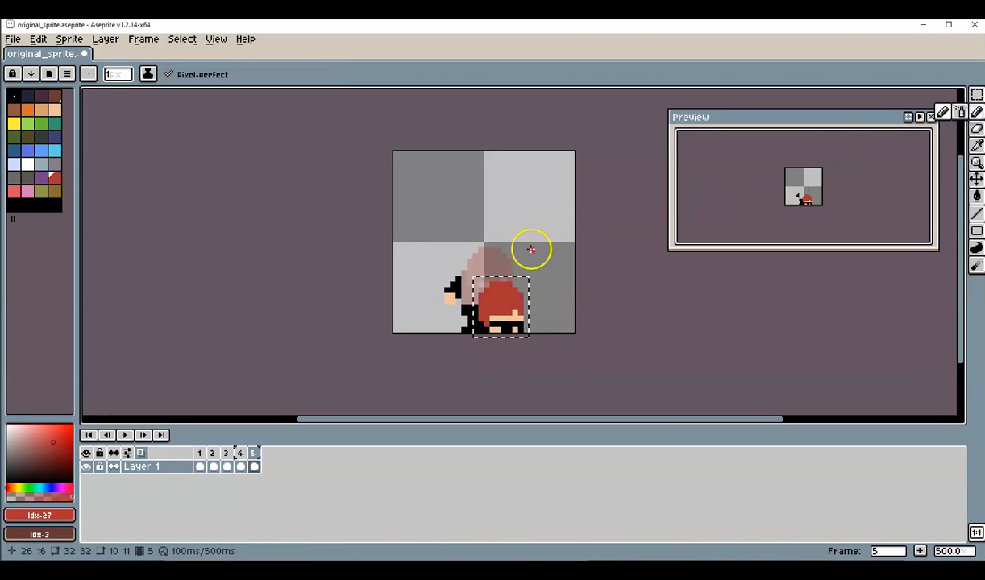
left_click(179, 41)
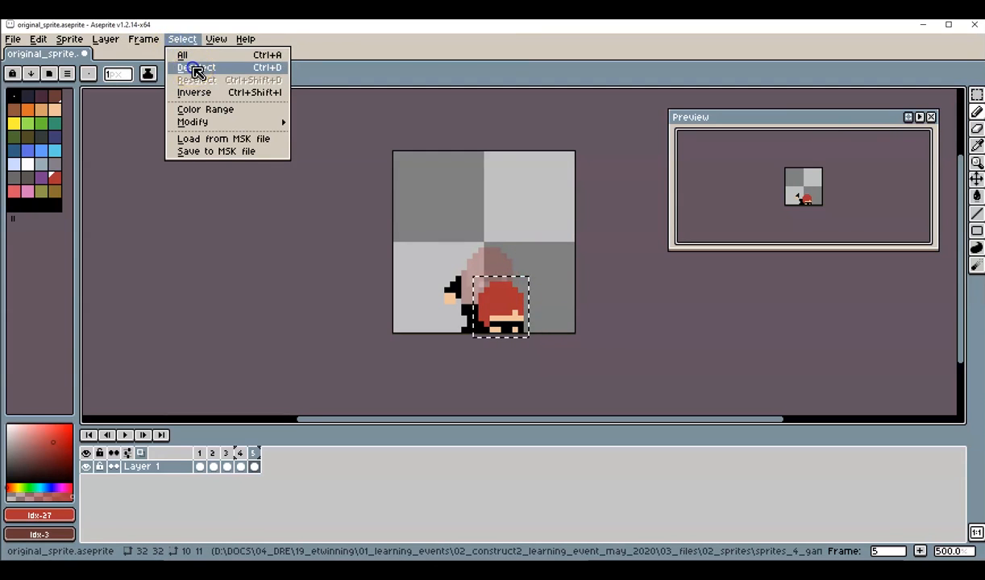
left_click(193, 70)
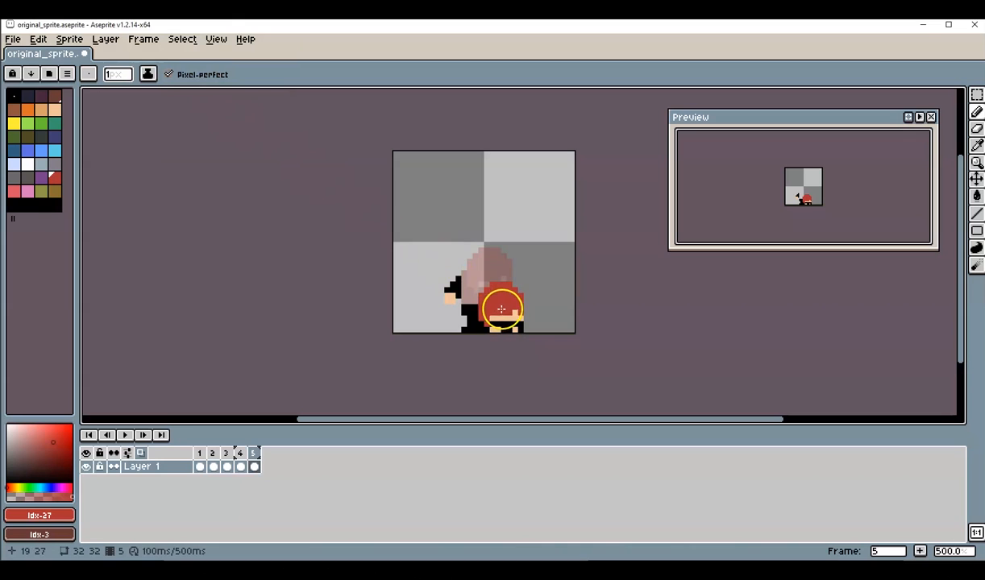
Cover the face, sunglasses and lower back corner of the head in frame 5 with the head's red down to the canvas edge.
key("alt")
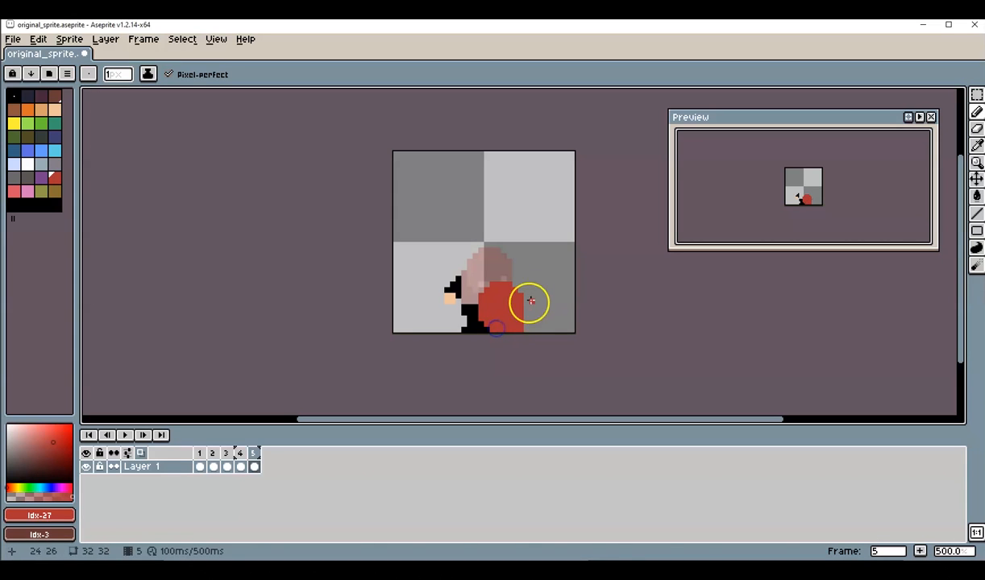
left_click(976, 128)
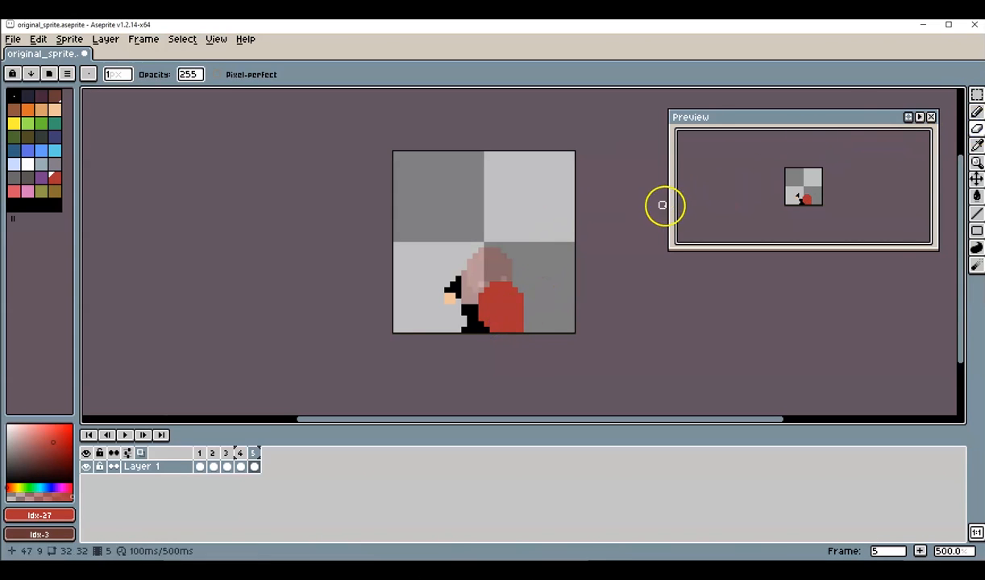
left_click(975, 113)
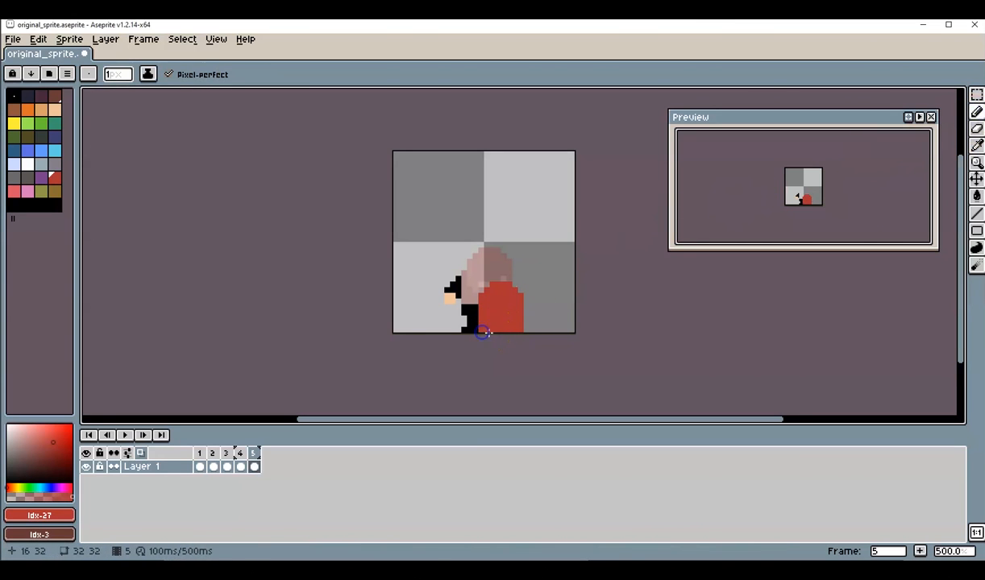
Erase the pixel at the lower back corner of the red head in frame 5 and its topmost row.
left_click(977, 130)
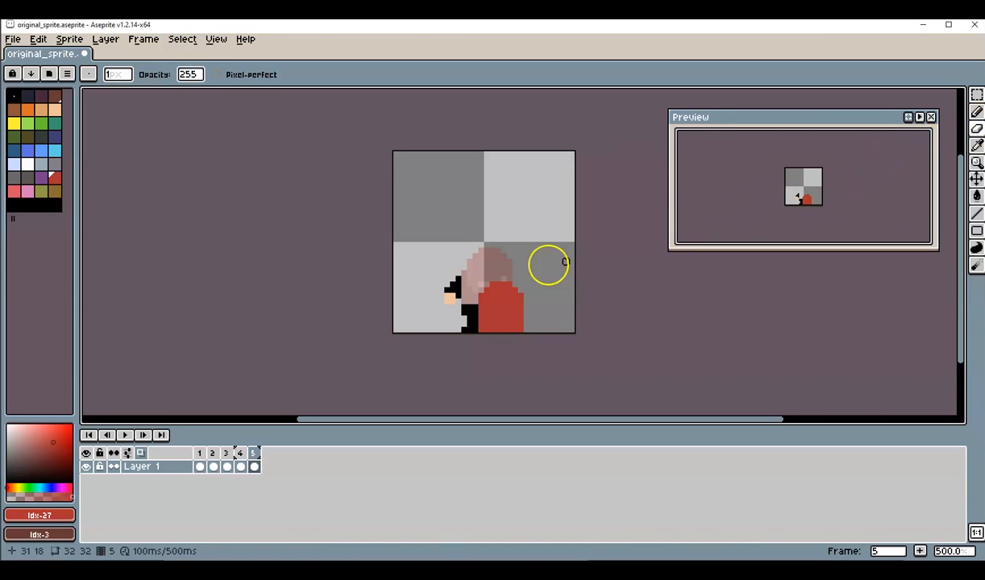
left_click(481, 330)
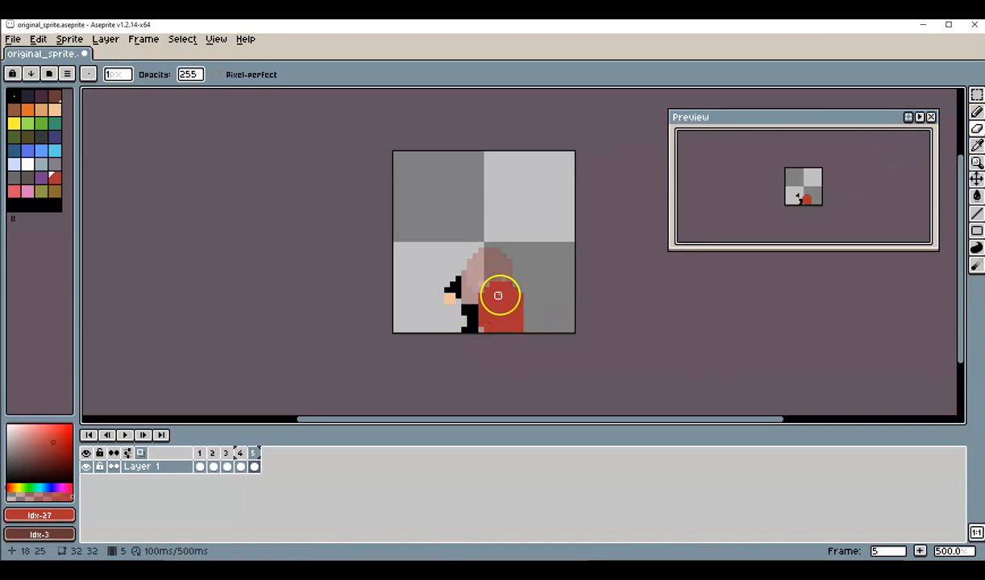
left_click(491, 286)
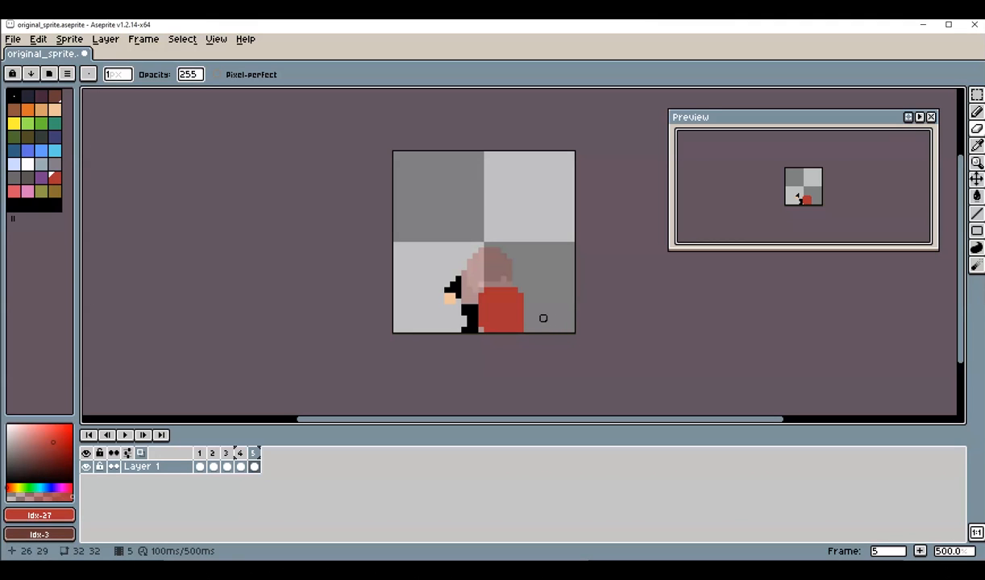
left_click(486, 312)
left_click_drag(480, 313, 465, 328)
Move the red head in frame 5 about 2 pixels forward, away from the body, and clear the selection.
left_click(976, 95)
left_click_drag(478, 284, 520, 314)
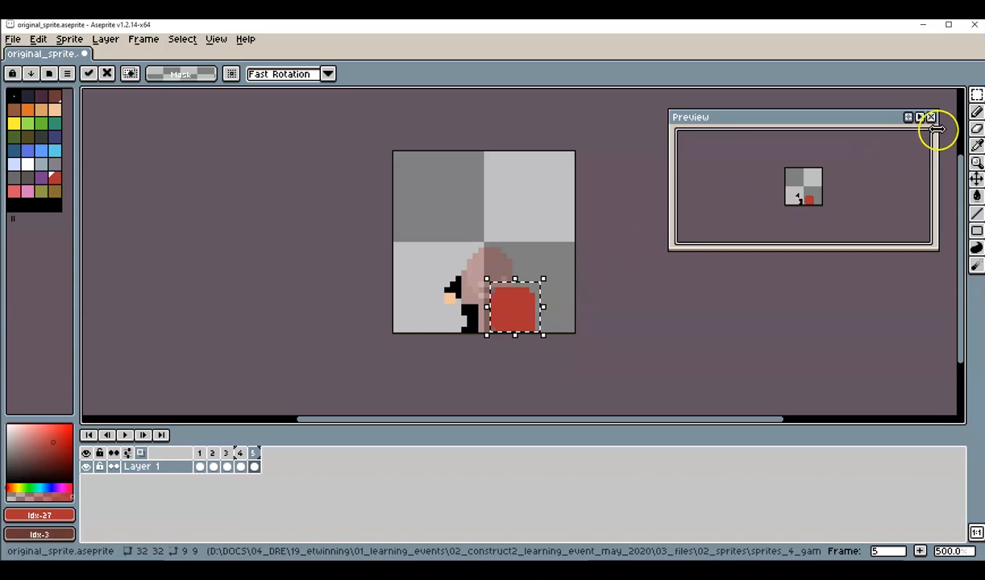
left_click(976, 113)
left_click(944, 113)
left_click(184, 38)
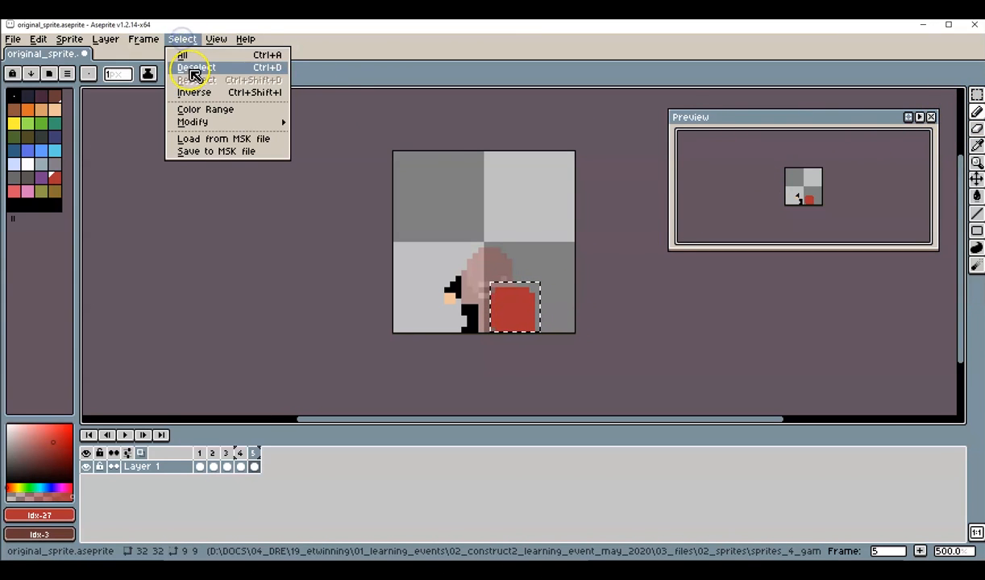
left_click(191, 69)
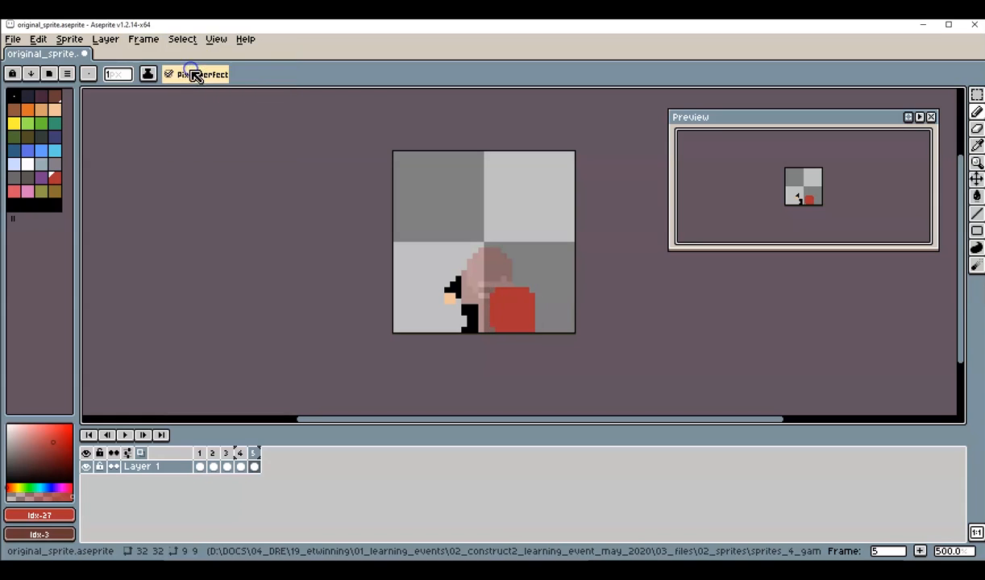
Fill the gap between body and head in frame 5 with the body's black, and paint a skin-colored strip at the head's lower back corner.
left_click(474, 312, "alt")
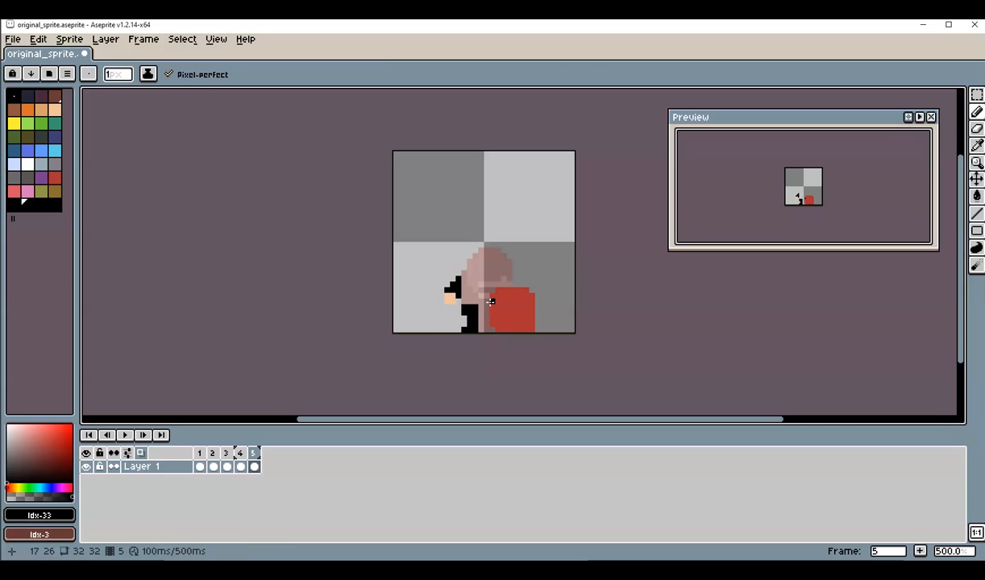
left_click_drag(486, 301, 479, 326)
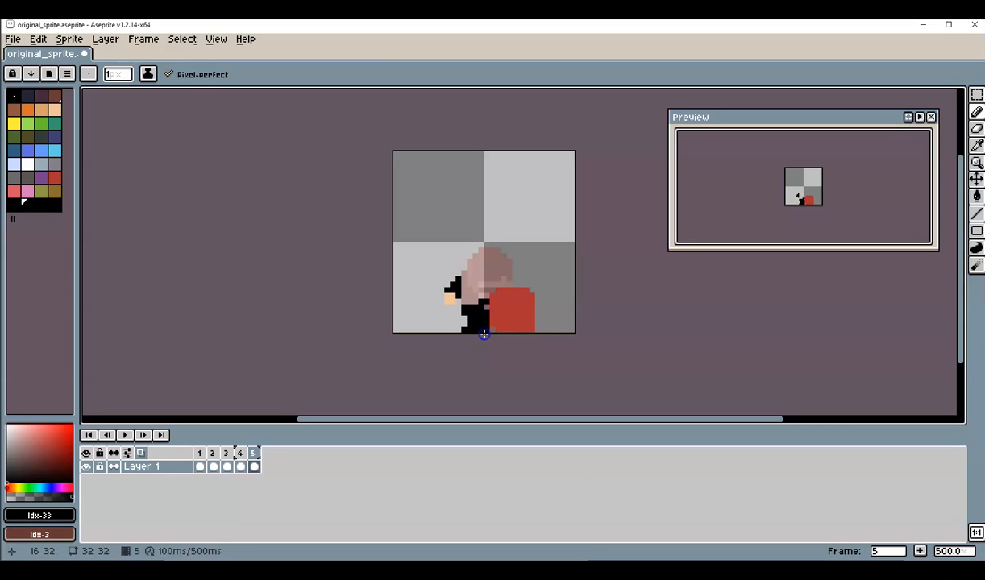
left_click(448, 297, "alt")
left_click(491, 329)
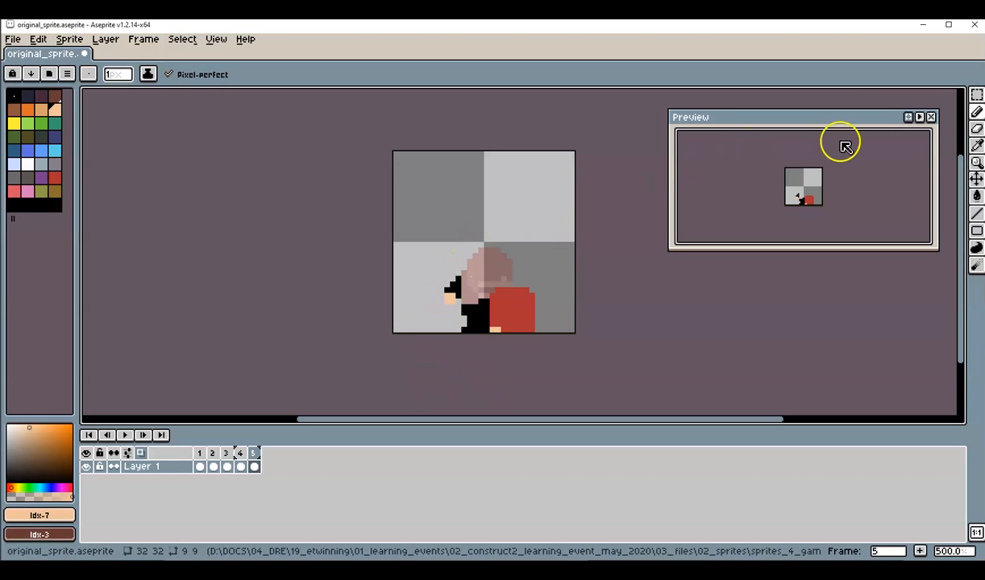
Erase the upper back of the black body in frame 5 into a diagonal slope and extend its lower back with black pixels.
left_click(973, 129)
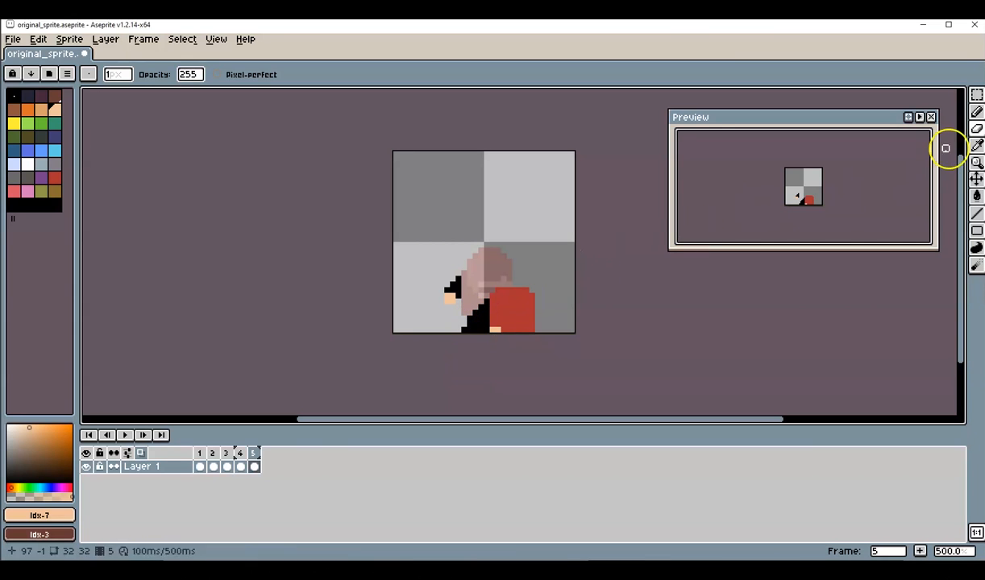
left_click(976, 112)
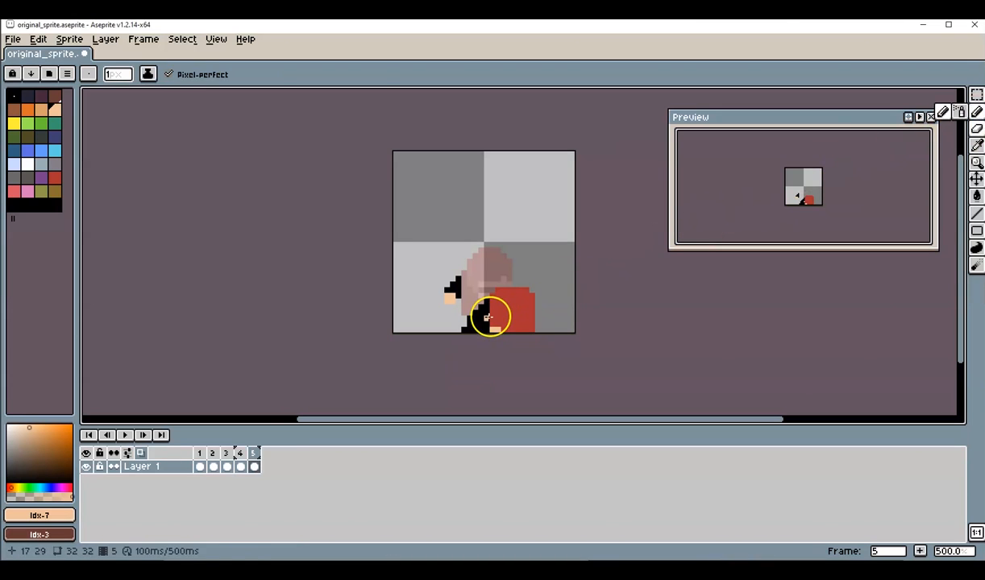
left_click(482, 321, "alt")
left_click(464, 324)
left_click(460, 331)
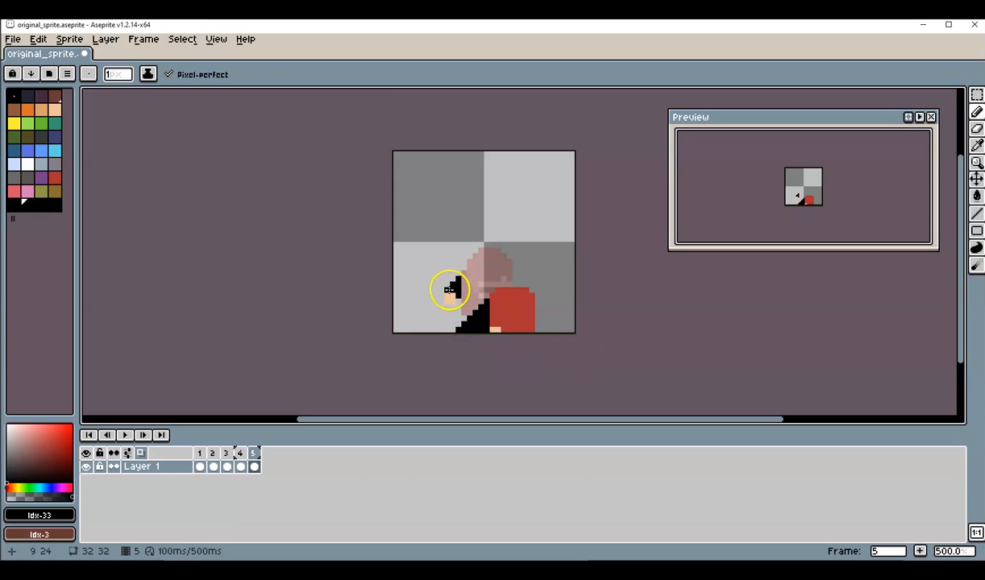
Paint a skin-colored hand low on the black body in frame 5 and erase the old detached arm and hand.
left_click(451, 296, "alt")
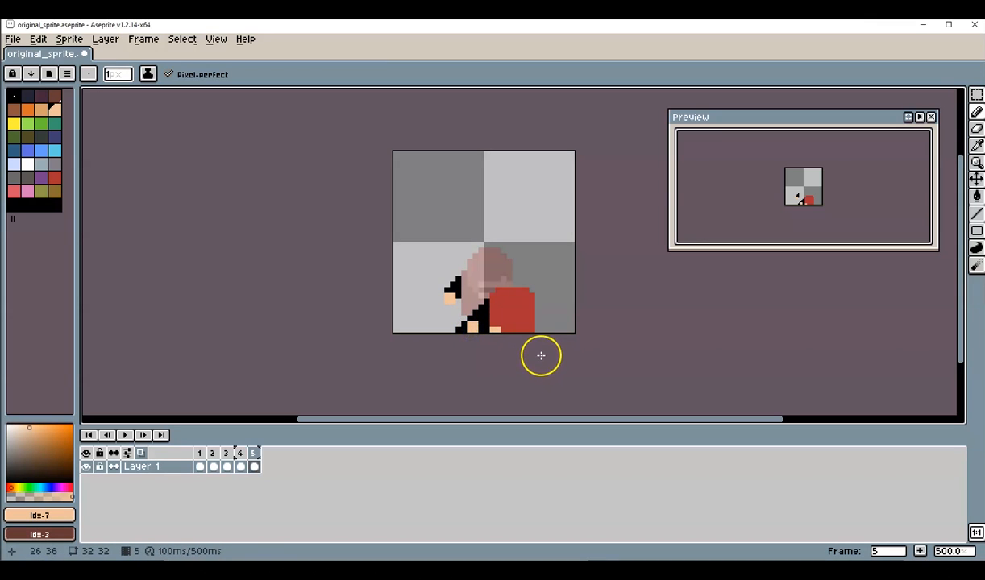
left_click(976, 131)
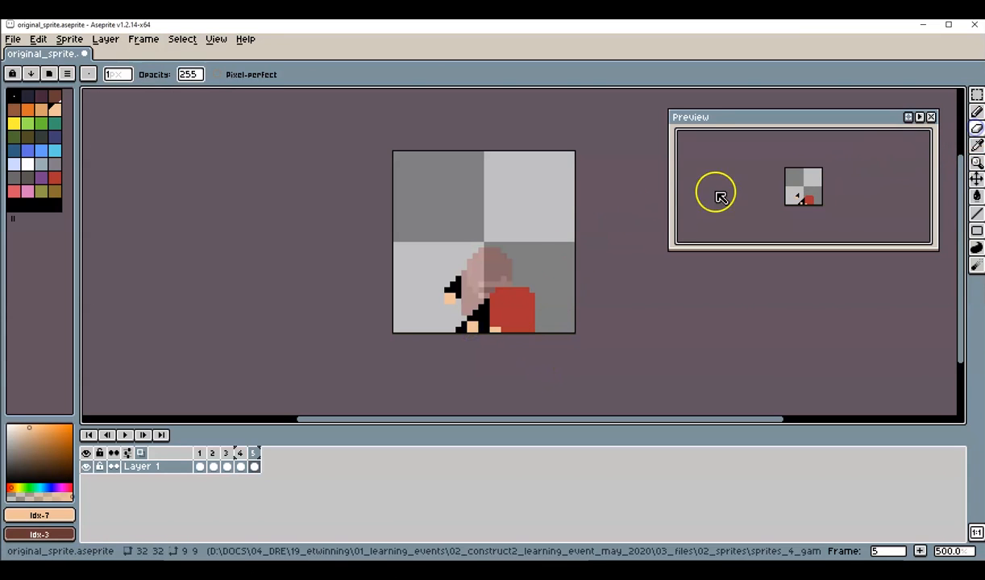
left_click(454, 296)
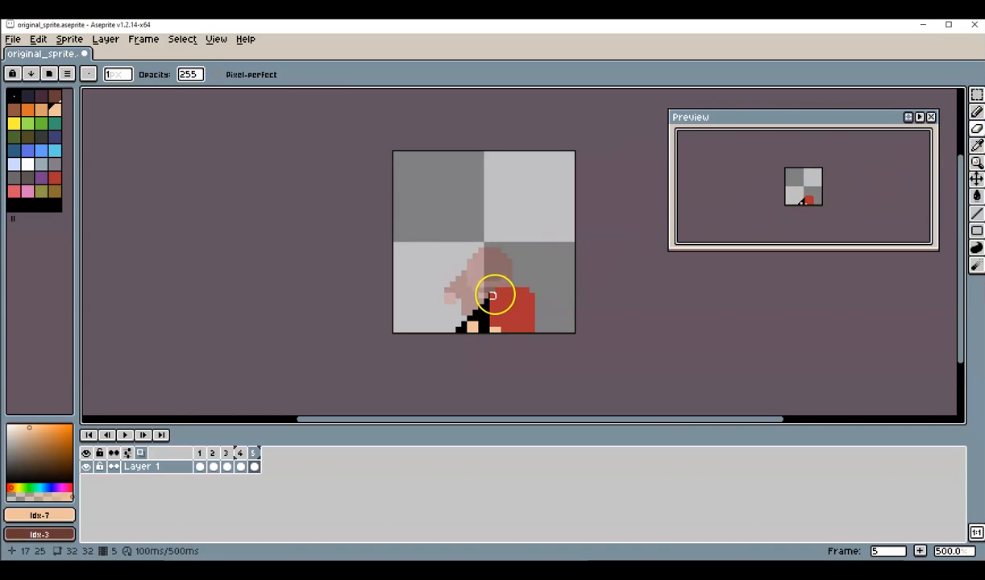
Erase the top row of the red head in frame 5 and trim its upper corners into a rounder outline.
left_click(497, 290)
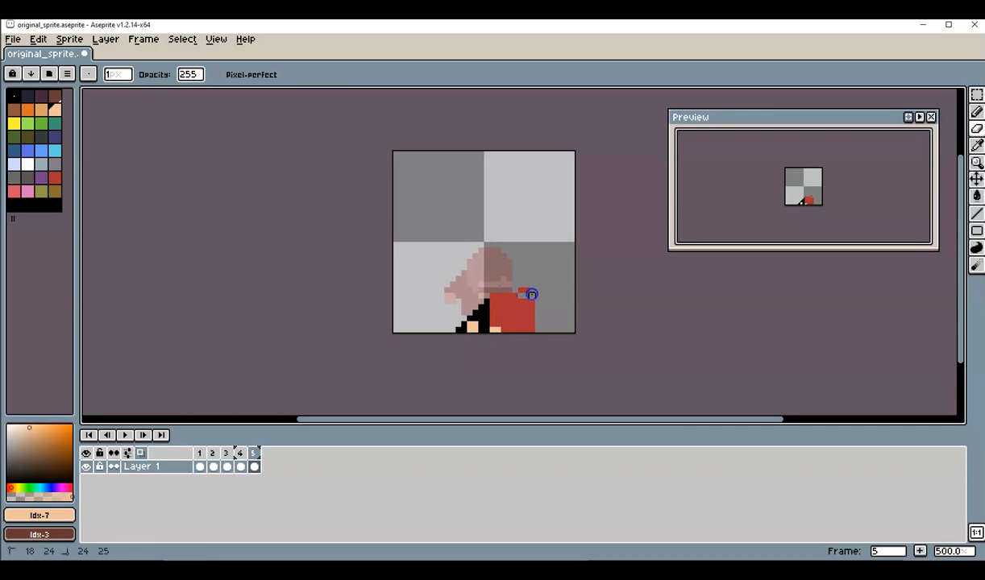
left_click(522, 291)
left_click(492, 295)
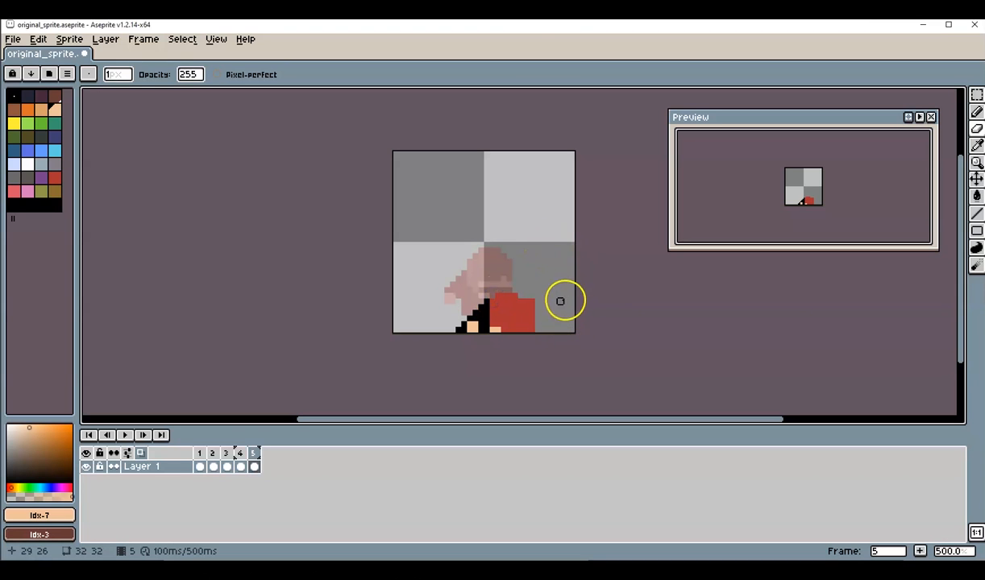
Sample the head's red as the drawing color and erase the short top row of the head in frame 5 to flatten it.
key("i")
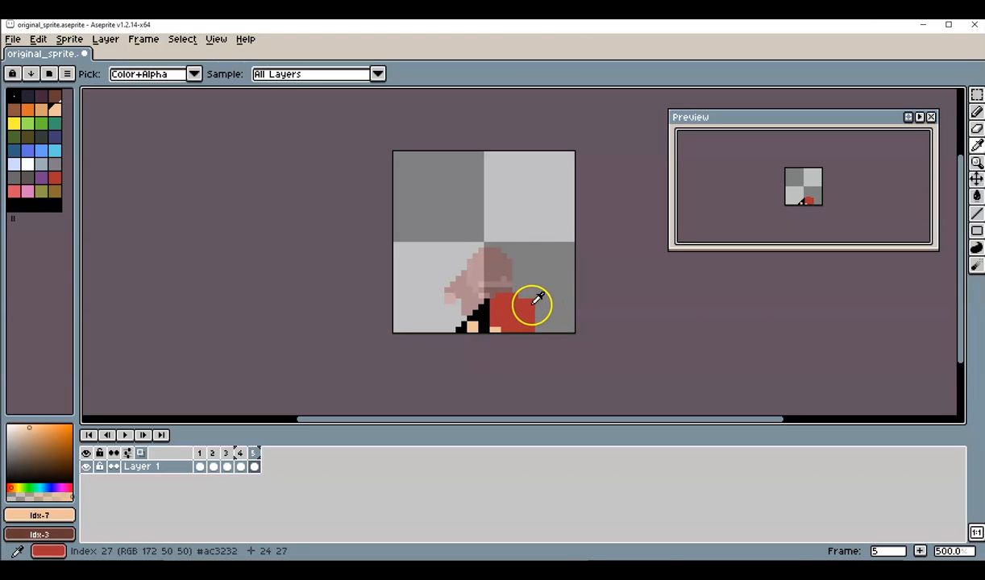
key("b")
mouse_move(975, 112)
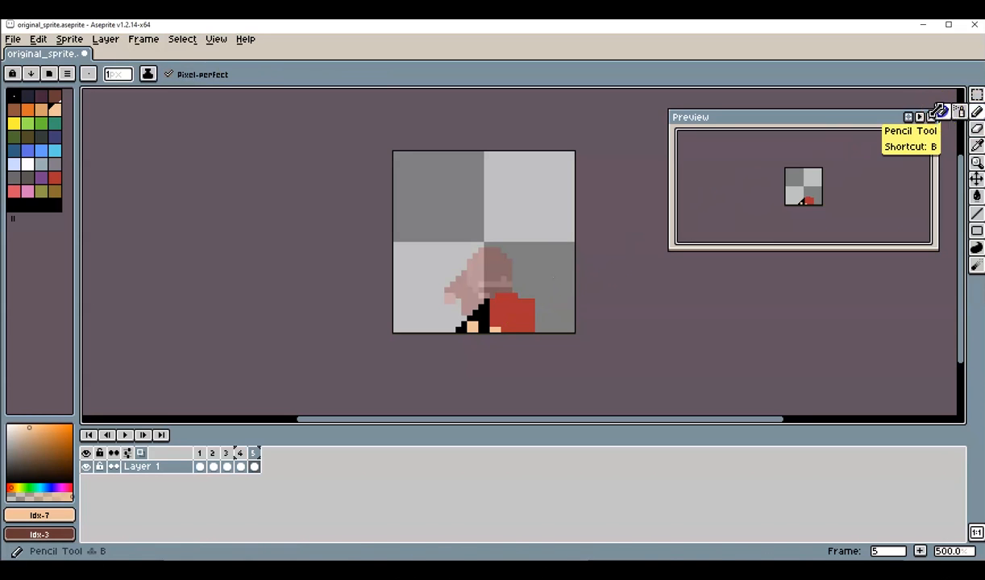
left_click(523, 300, "alt")
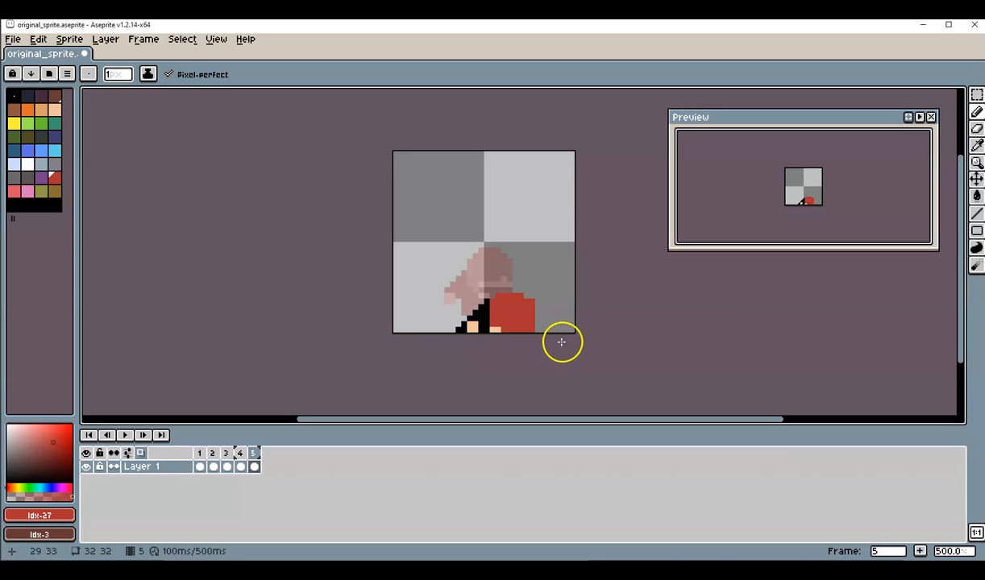
left_click(976, 128)
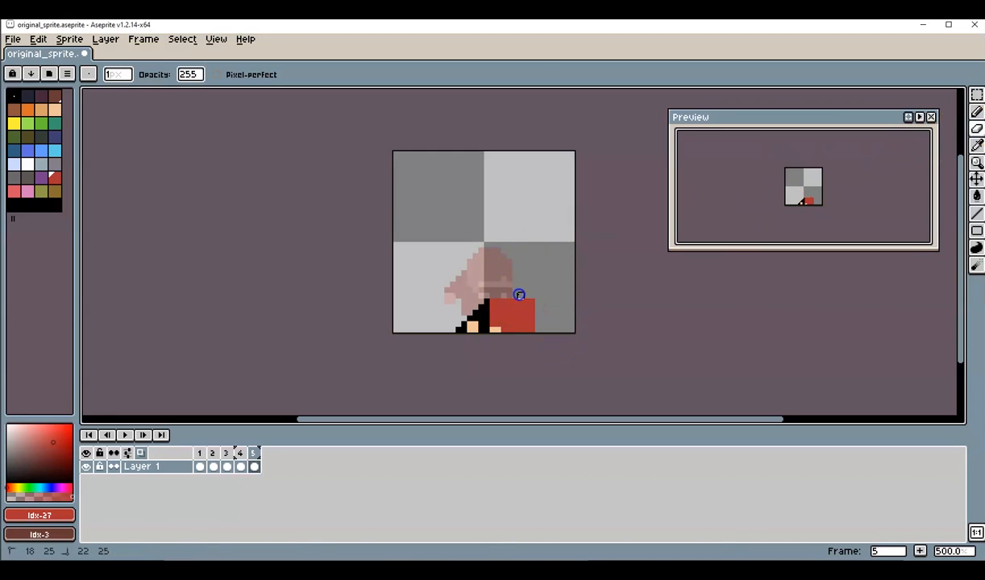
left_click(554, 333)
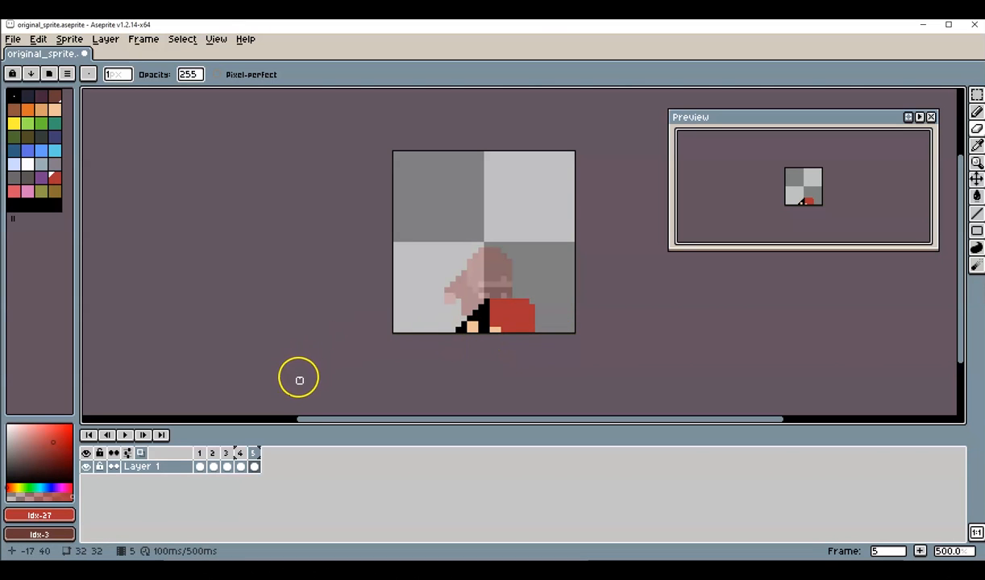
Duplicate frame 5 as frame 6 and paint a short red row on top of the head in the new frame.
left_click(257, 465)
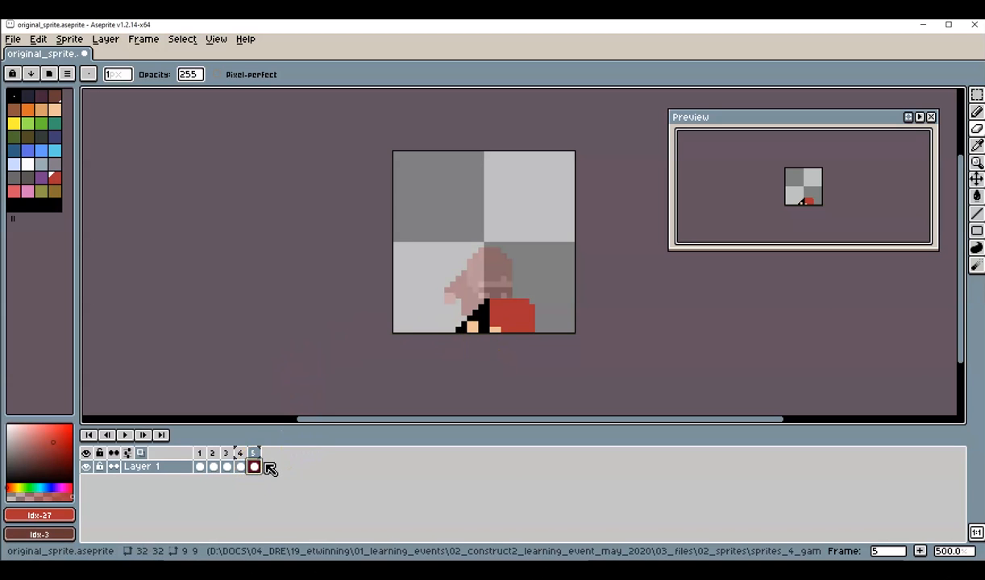
key("alt+n")
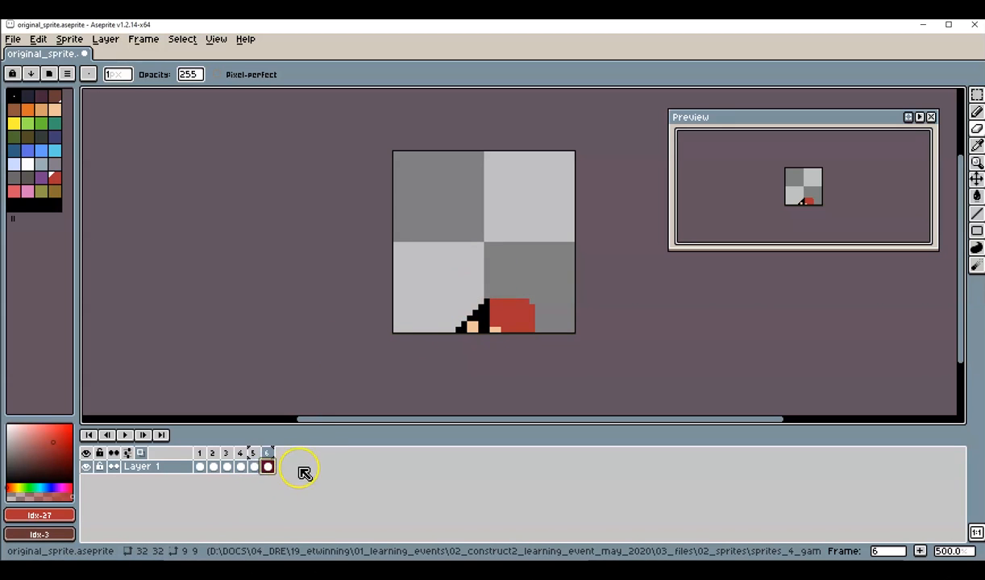
left_click(976, 112)
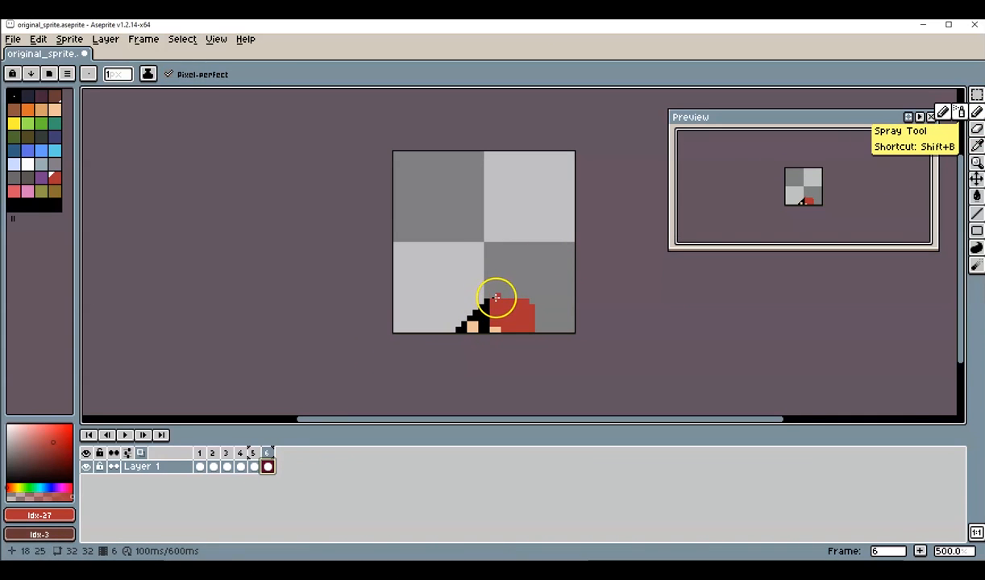
left_click_drag(496, 298, 509, 298)
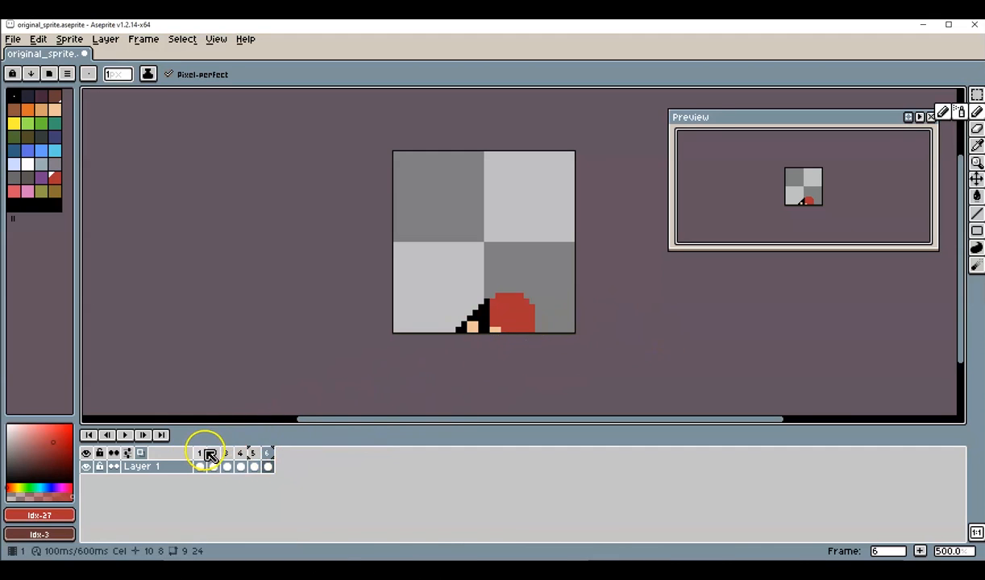
Play the collapse animation, review its individual frames from 1 to 5, and play it again from frame 1.
left_click(125, 435)
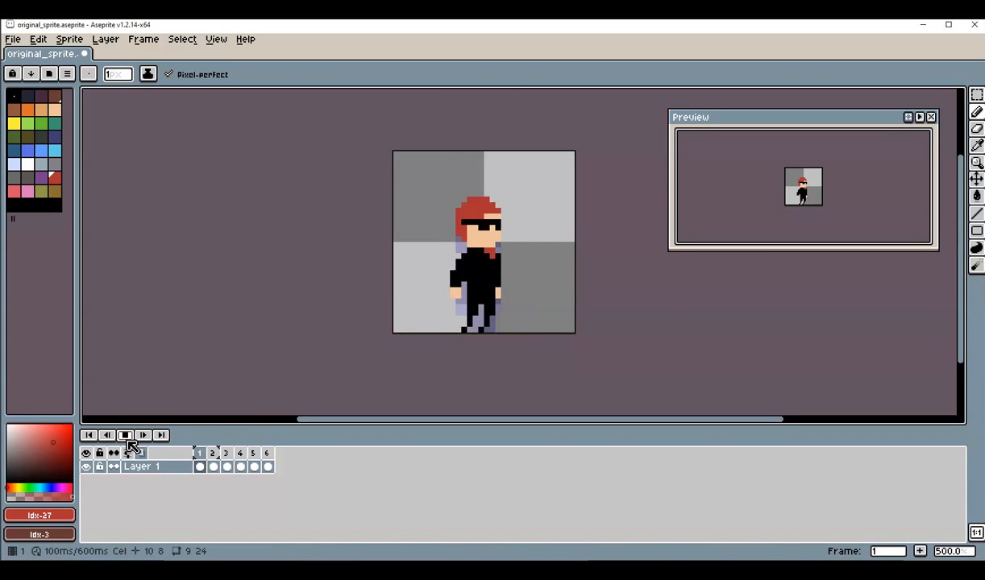
left_click(128, 436)
left_click(204, 453)
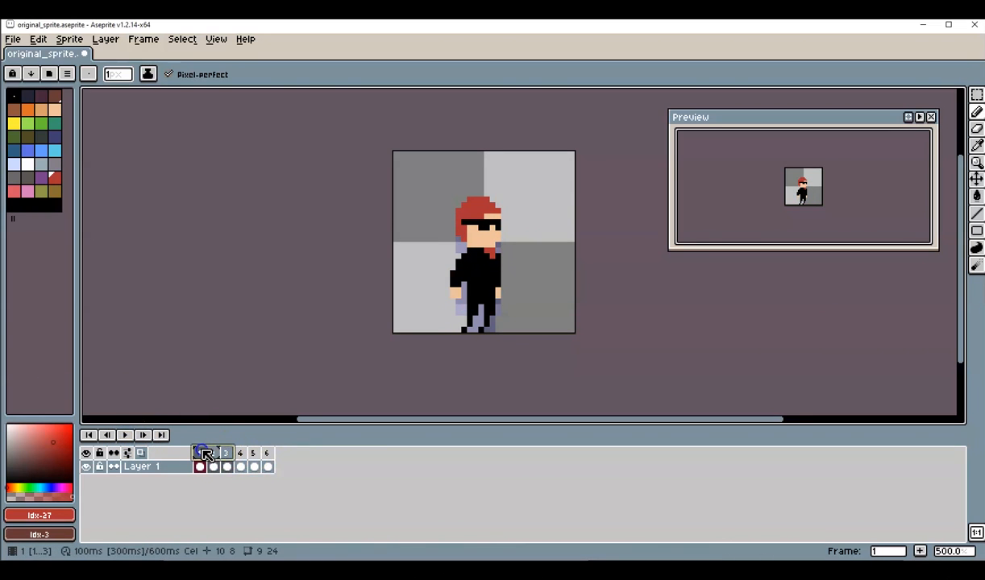
left_click(227, 453)
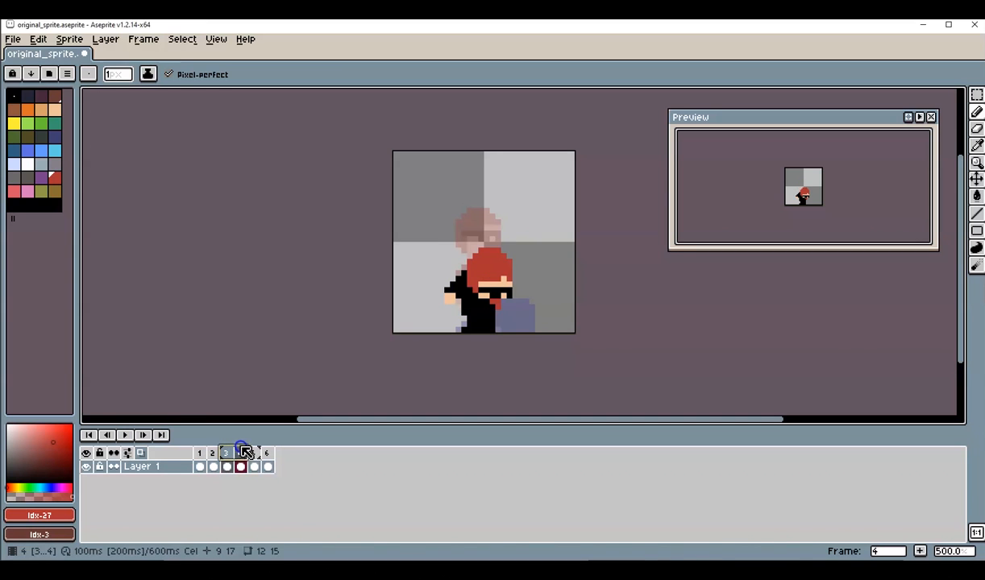
left_click(256, 451)
left_click_drag(228, 452, 200, 452)
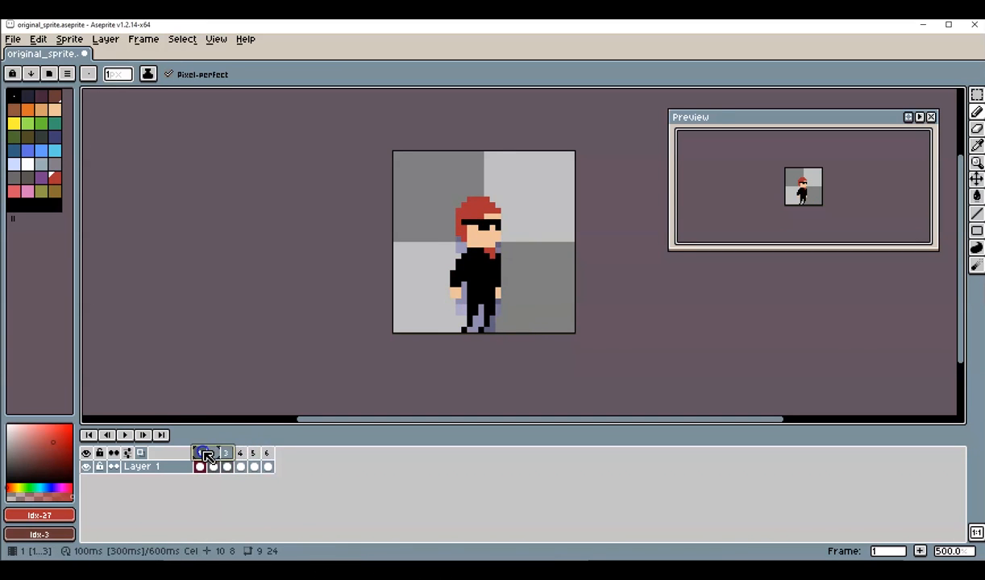
left_click(126, 435)
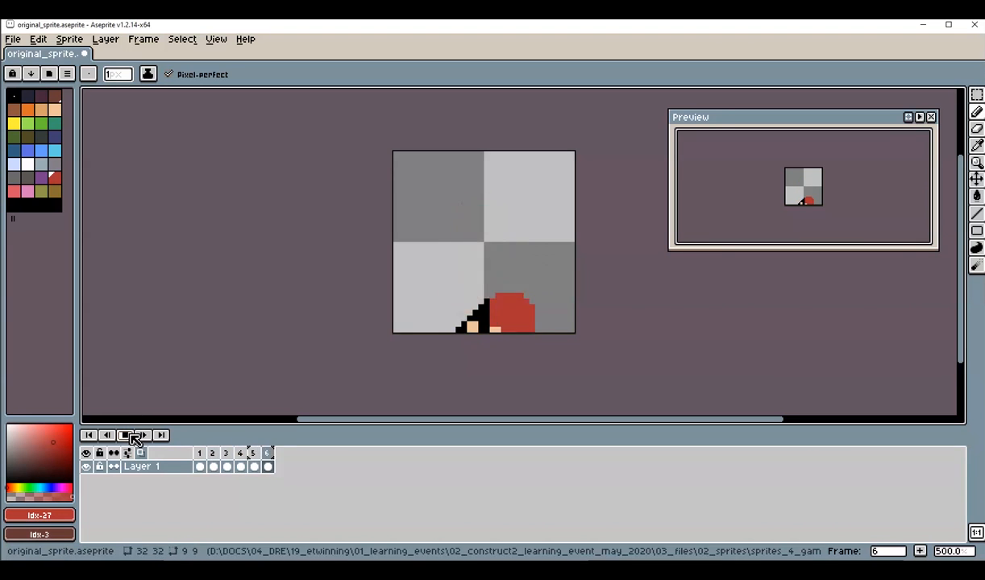
left_click(129, 435)
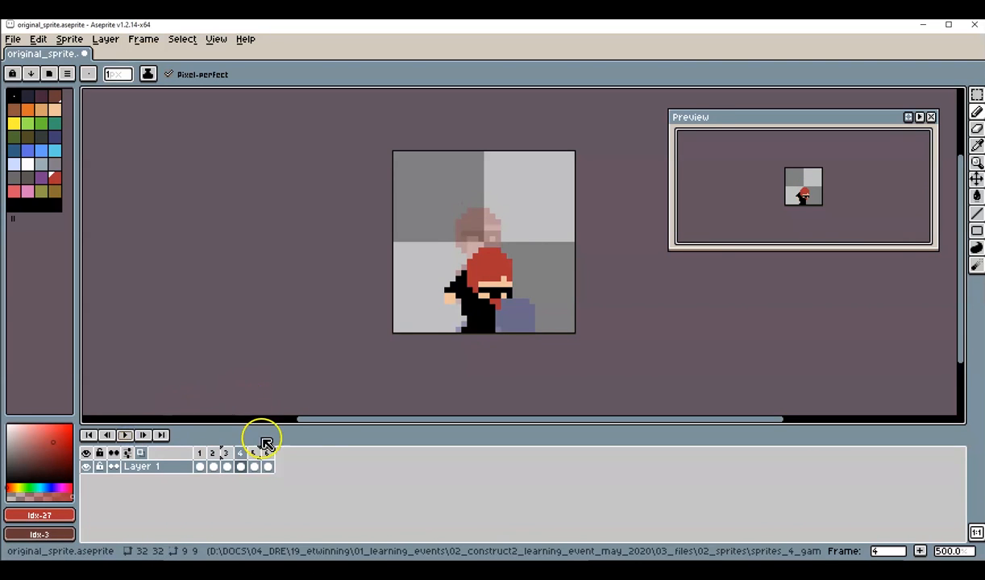
Save the animation as a separate aseprite file named sprite_die_anim in the 02_original_sprite folder.
left_click(16, 41)
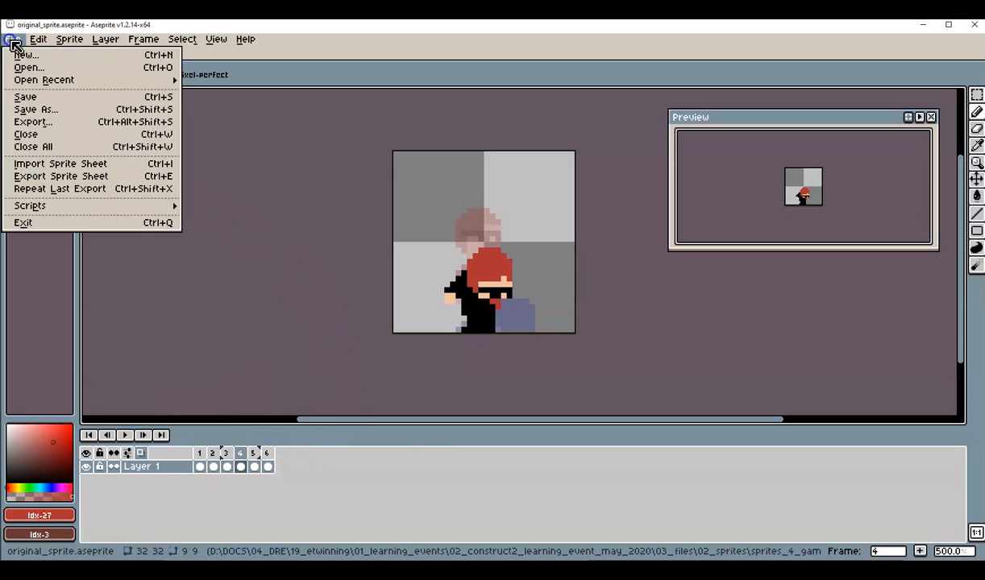
left_click(47, 110)
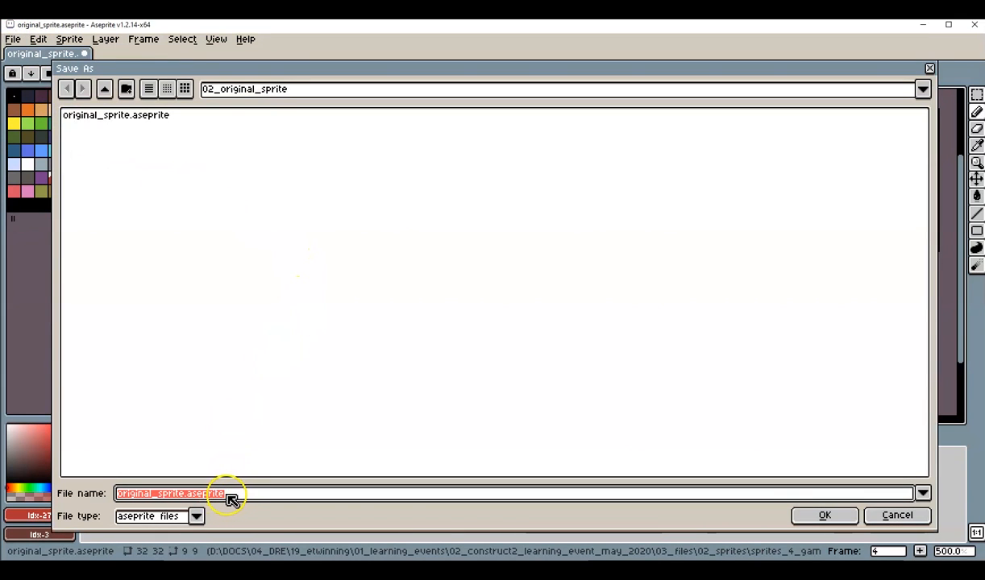
type("sprite_die_anim")
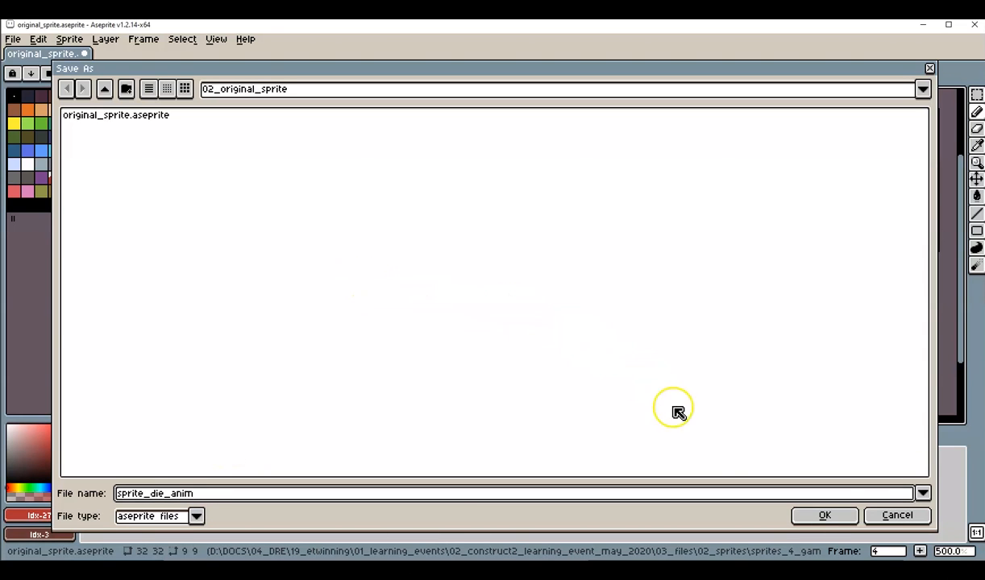
left_click(824, 516)
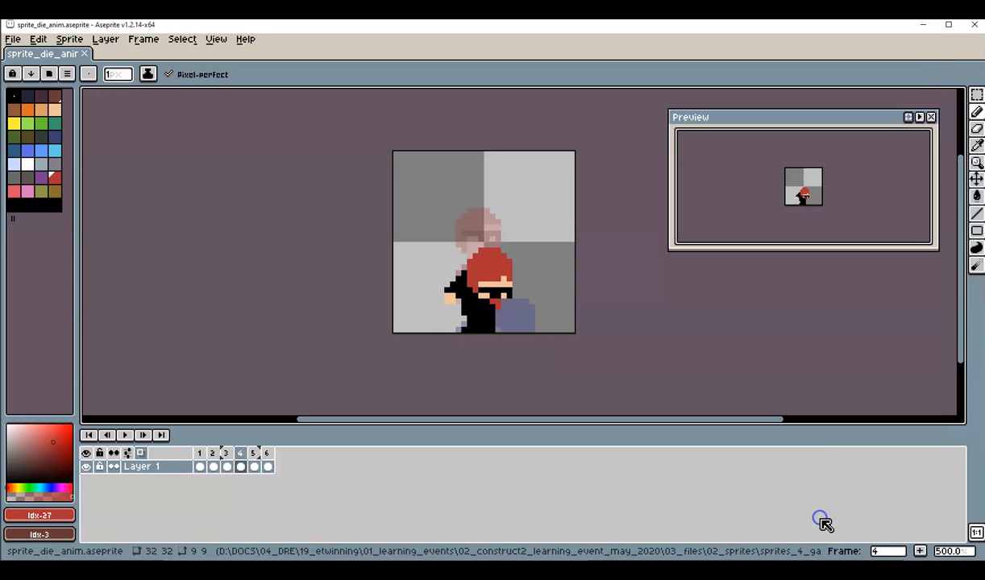